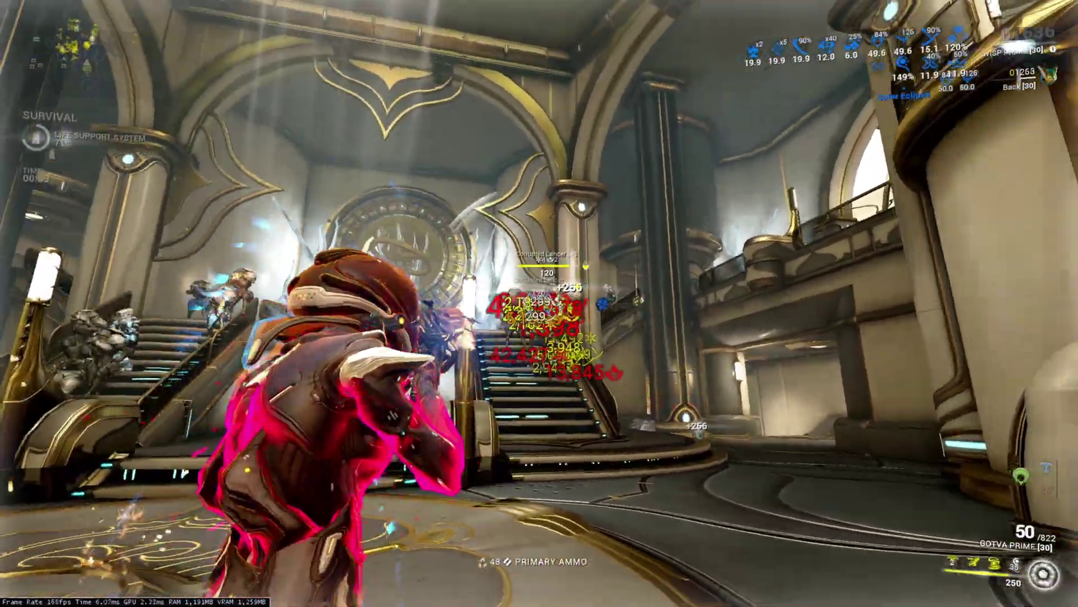
left_click(539, 303)
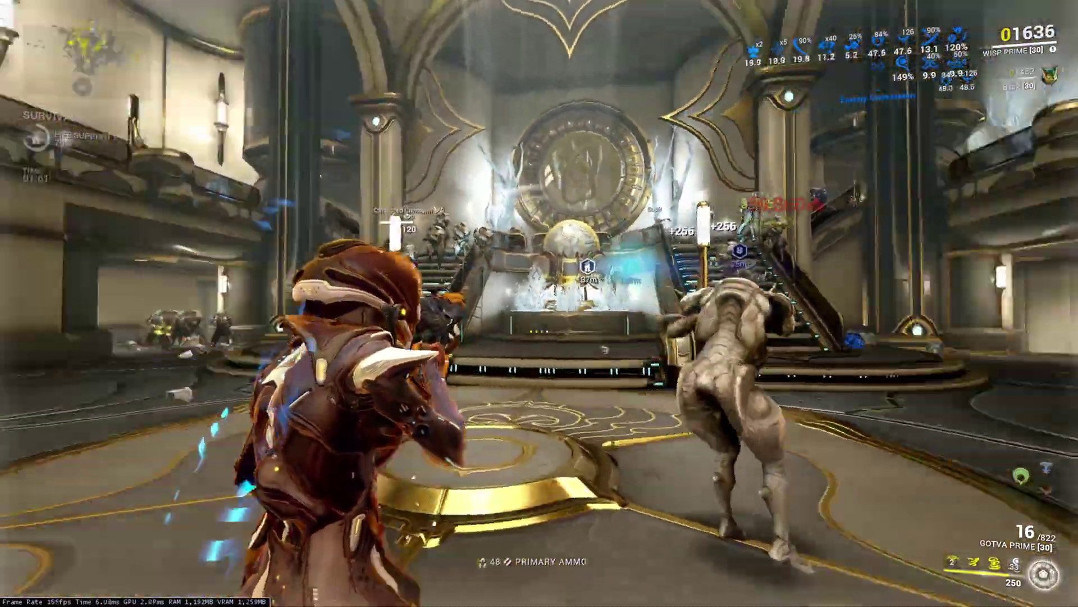
left_click(539, 303)
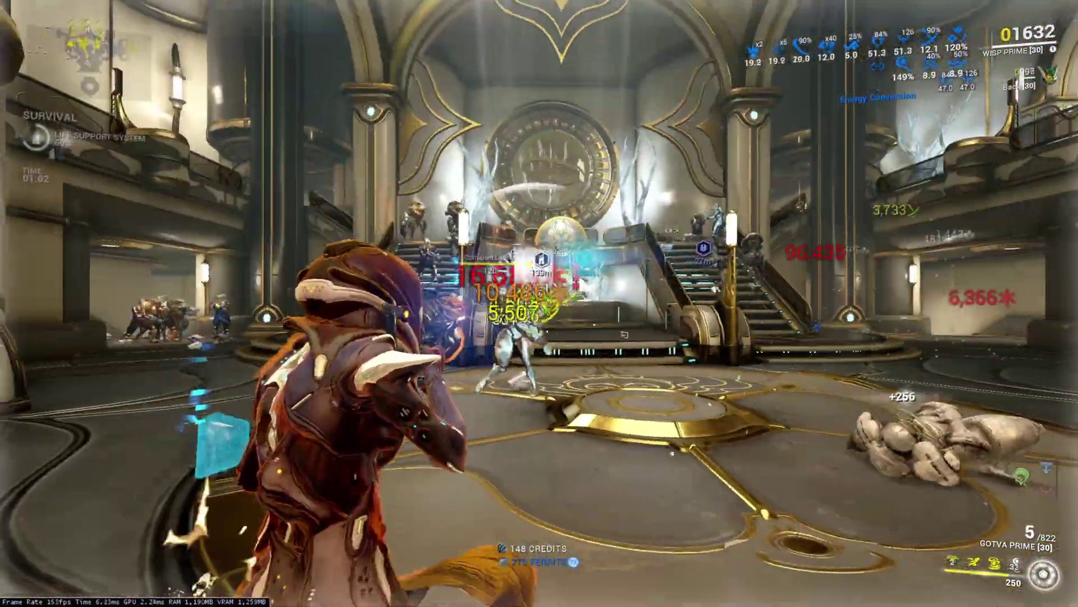
key("shift")
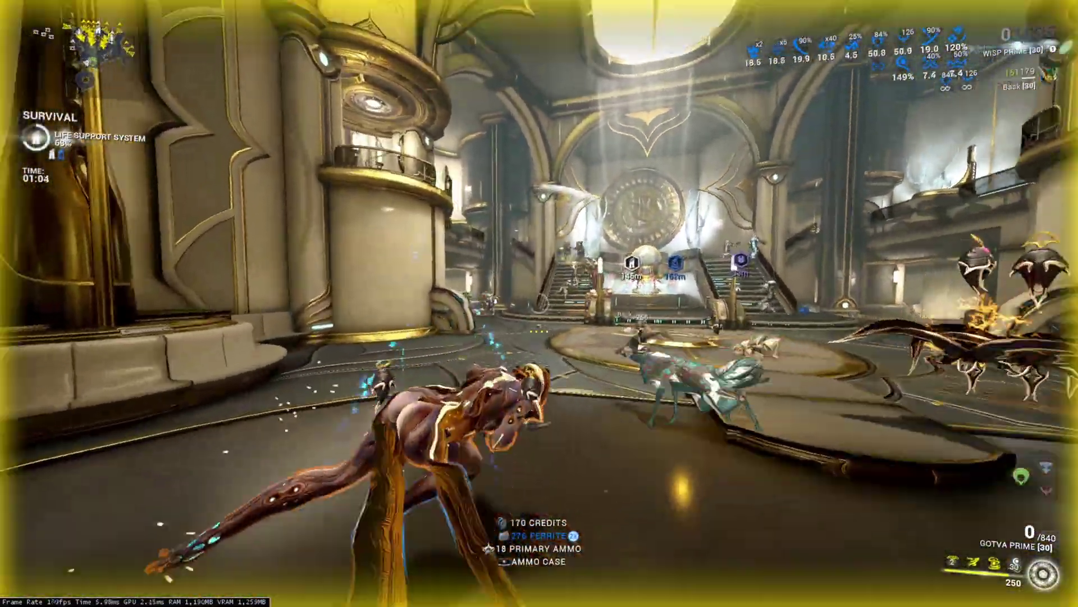
right_click(539, 304)
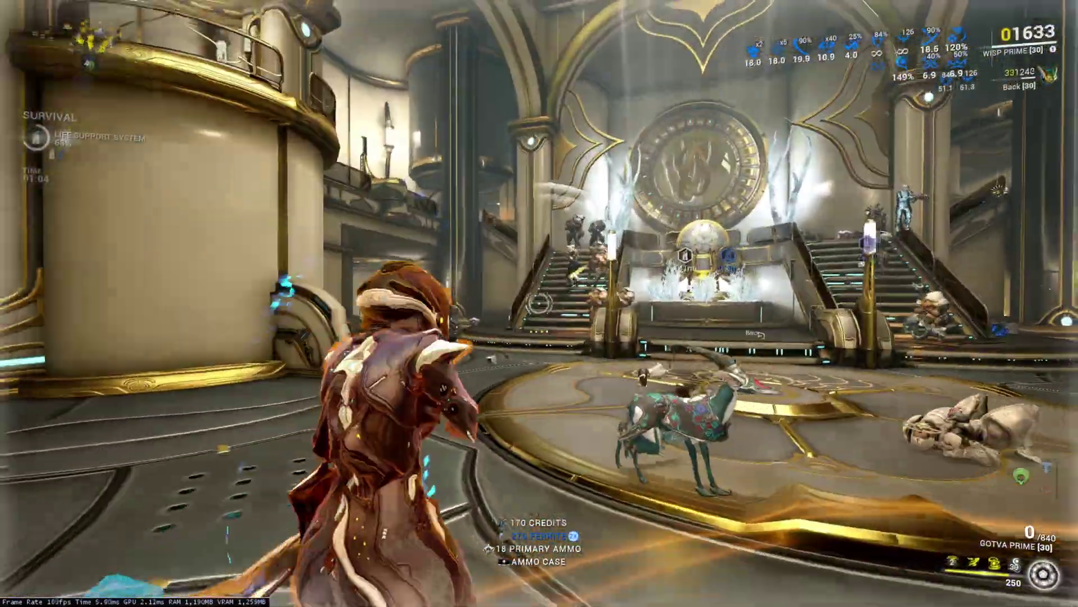
left_click(539, 303)
left_click_drag(539, 304, 539, 303)
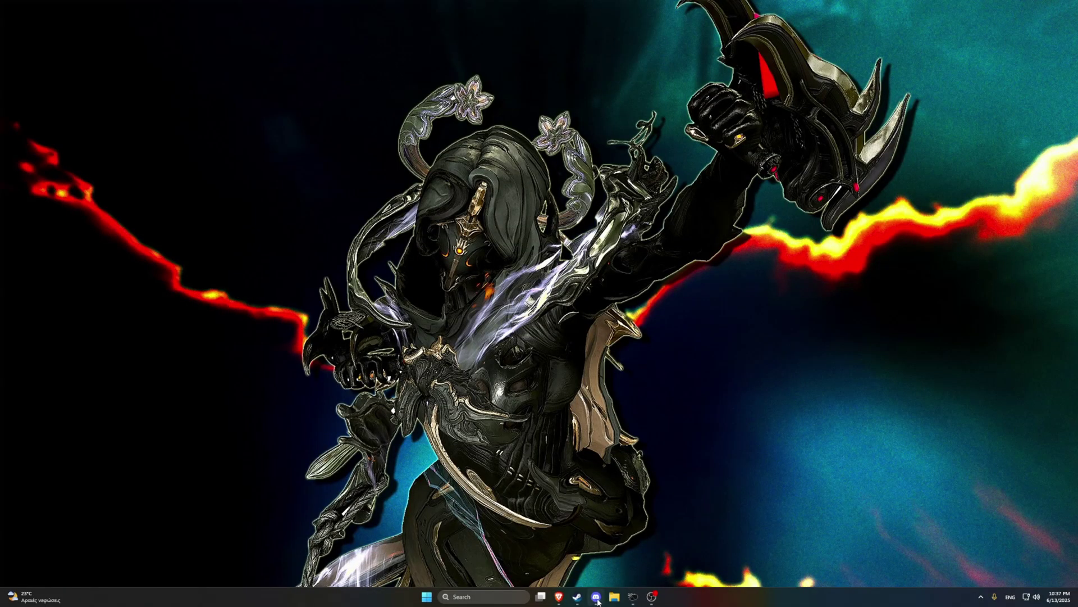
Step: Open File Explorer and go to the account's own folder under Users on Local Disk (C:)
left_click(615, 597)
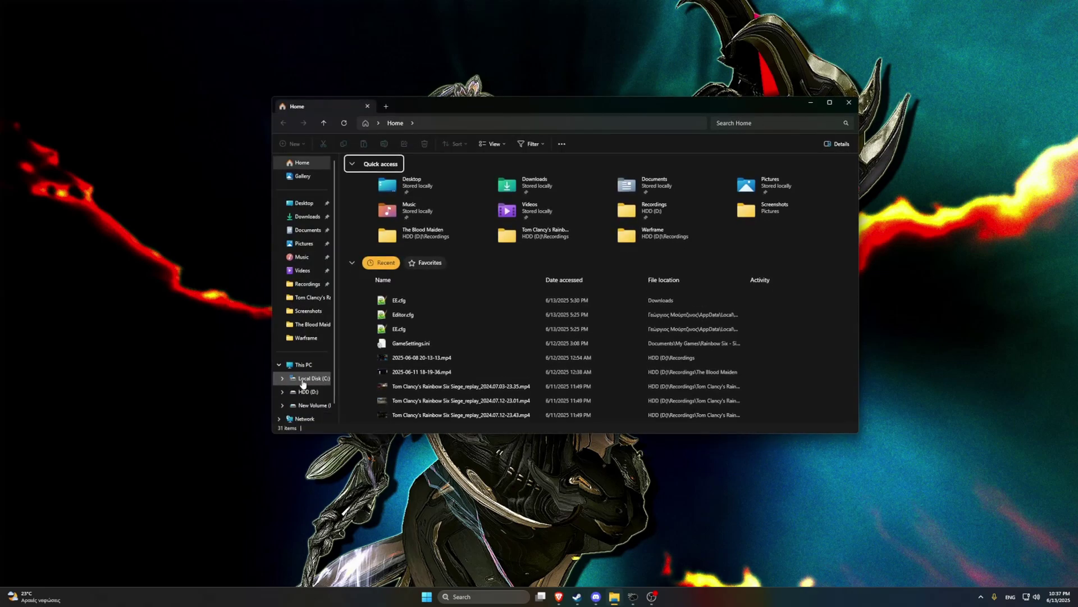
left_click(312, 379)
double_click(382, 277)
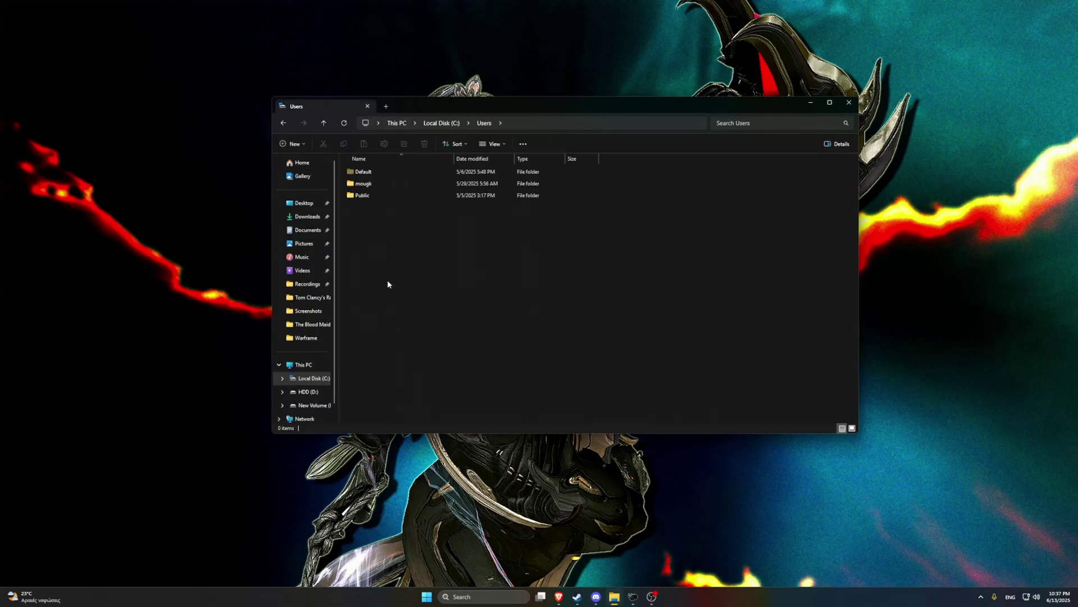
double_click(370, 184)
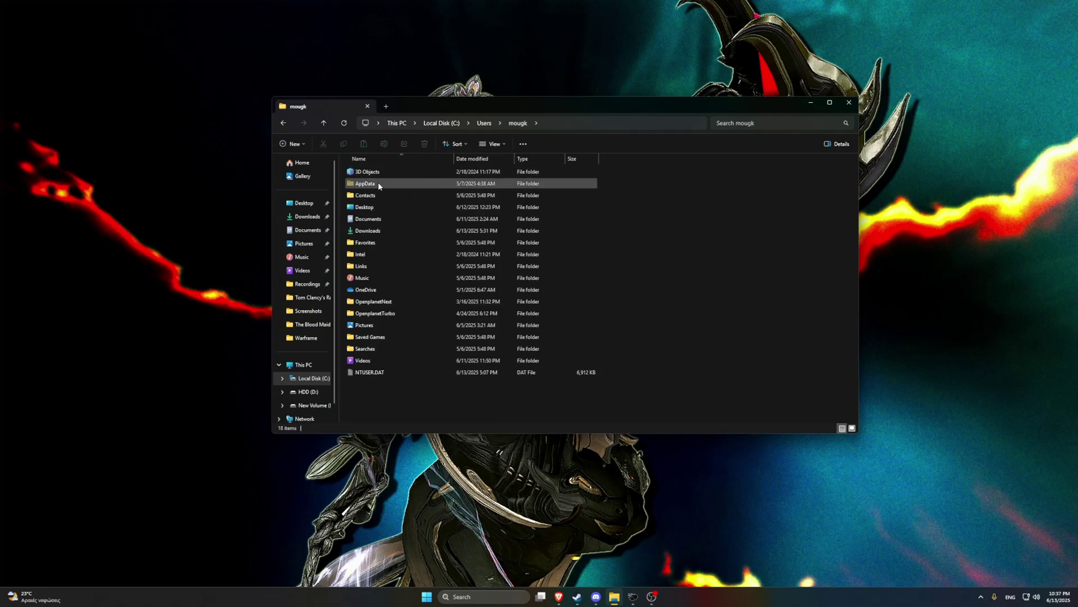
Step: Look into the AppData folder, return to its parent, and check the Hidden items display option
double_click(378, 183)
left_click(518, 123)
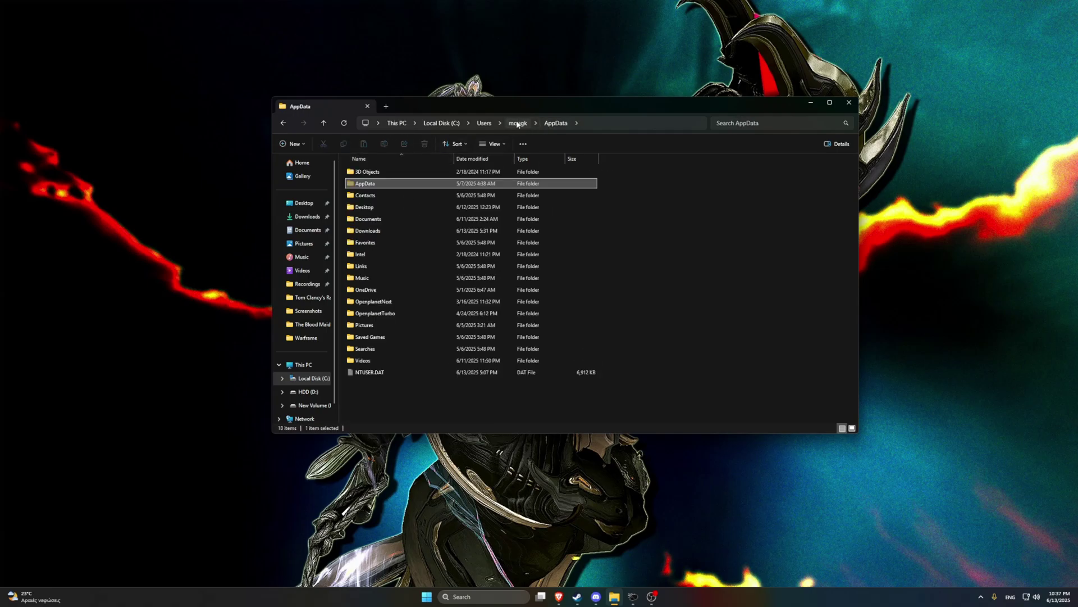
left_click(633, 211)
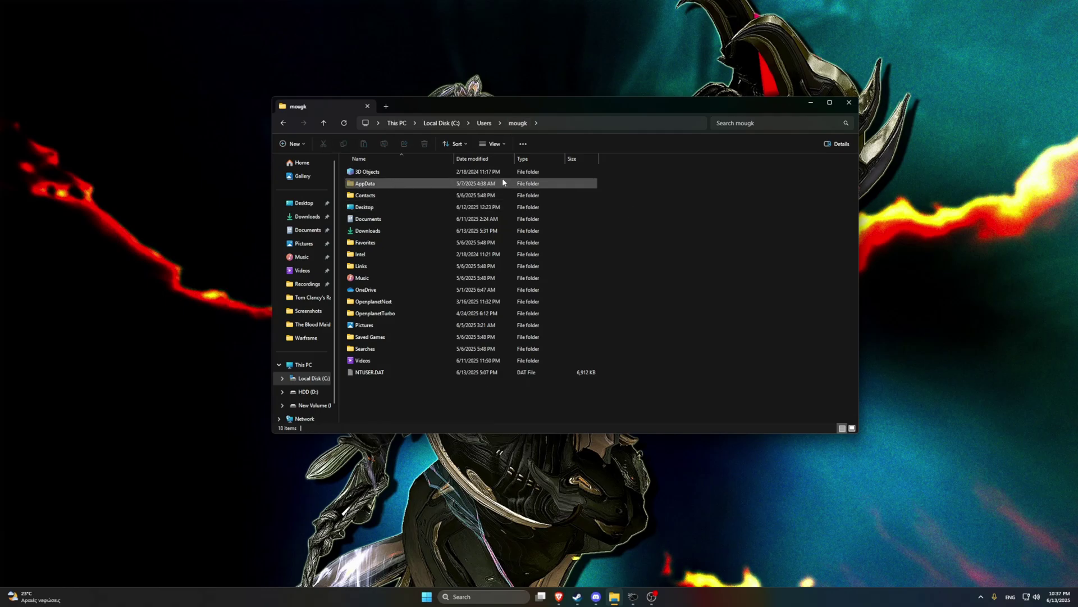
left_click(507, 143)
mouse_move(510, 297)
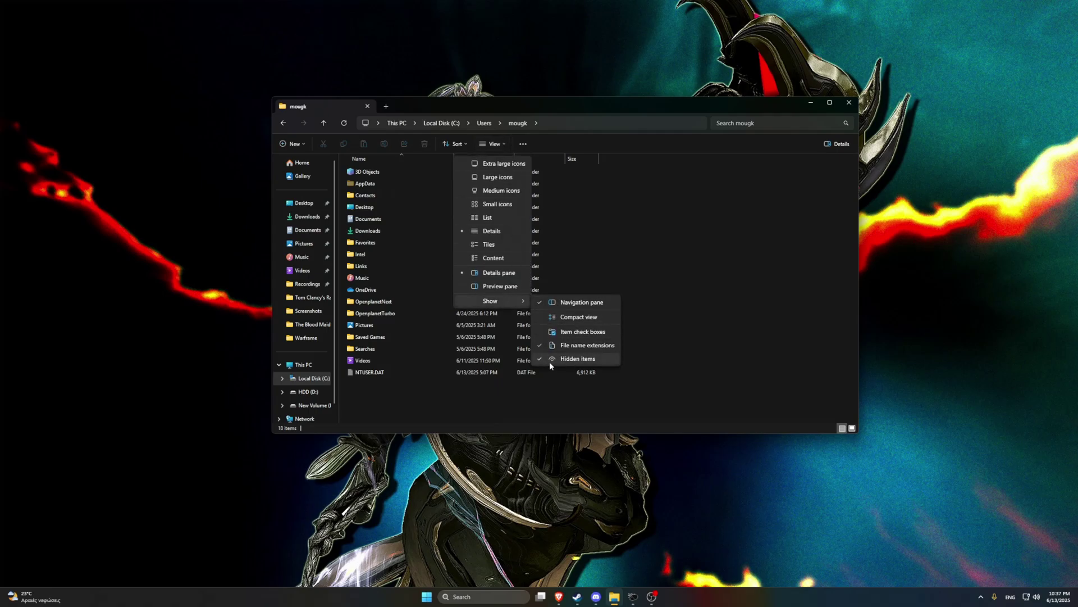
left_click(671, 366)
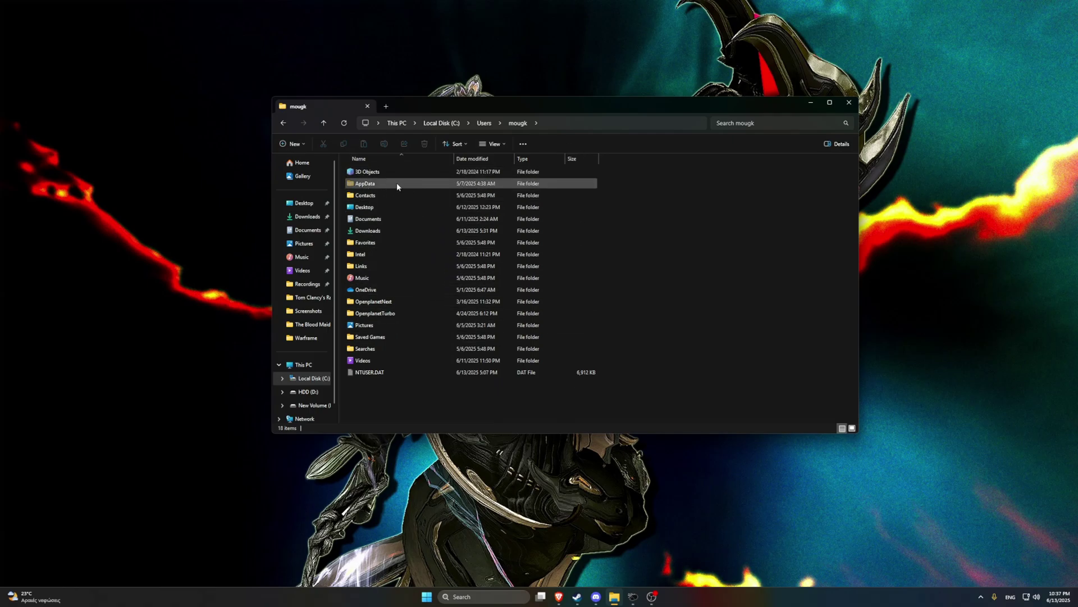
Step: Open the Warframe folder inside AppData\Local
double_click(426, 181)
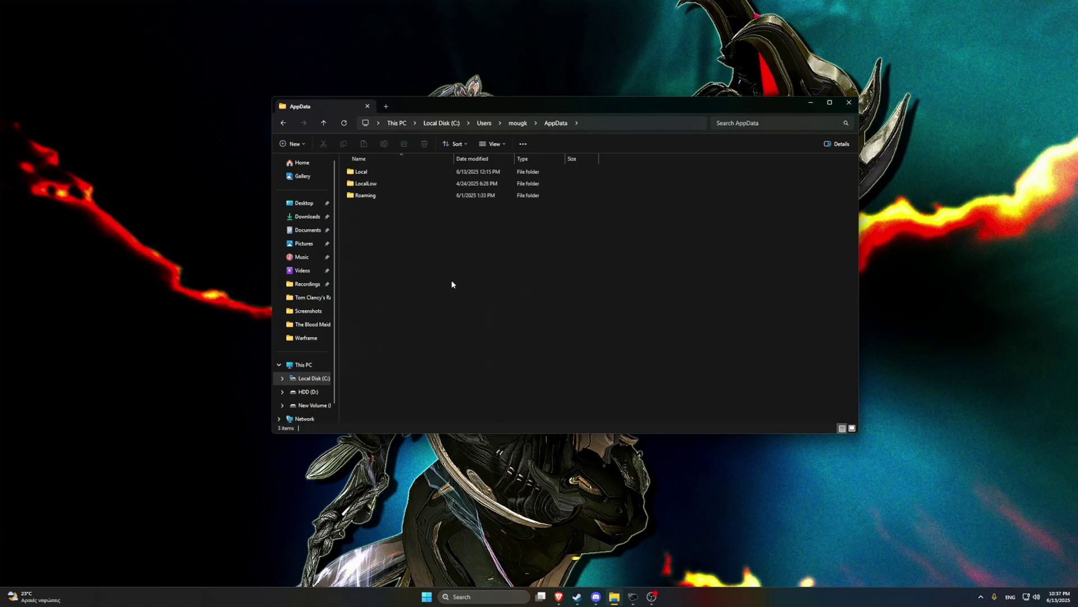
double_click(386, 173)
scroll(606, 267, "down", 20)
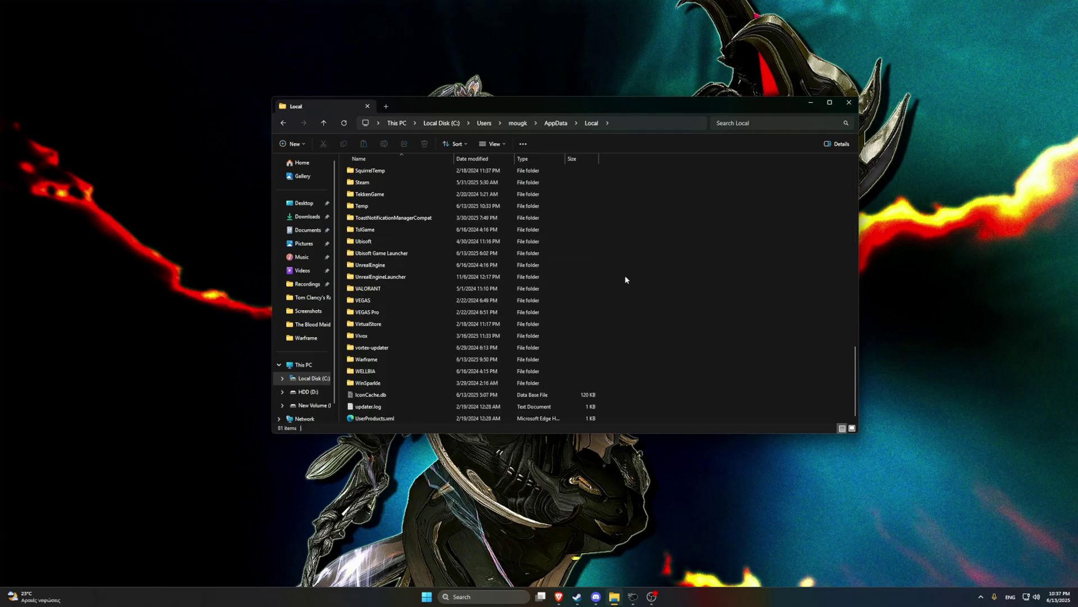
double_click(379, 359)
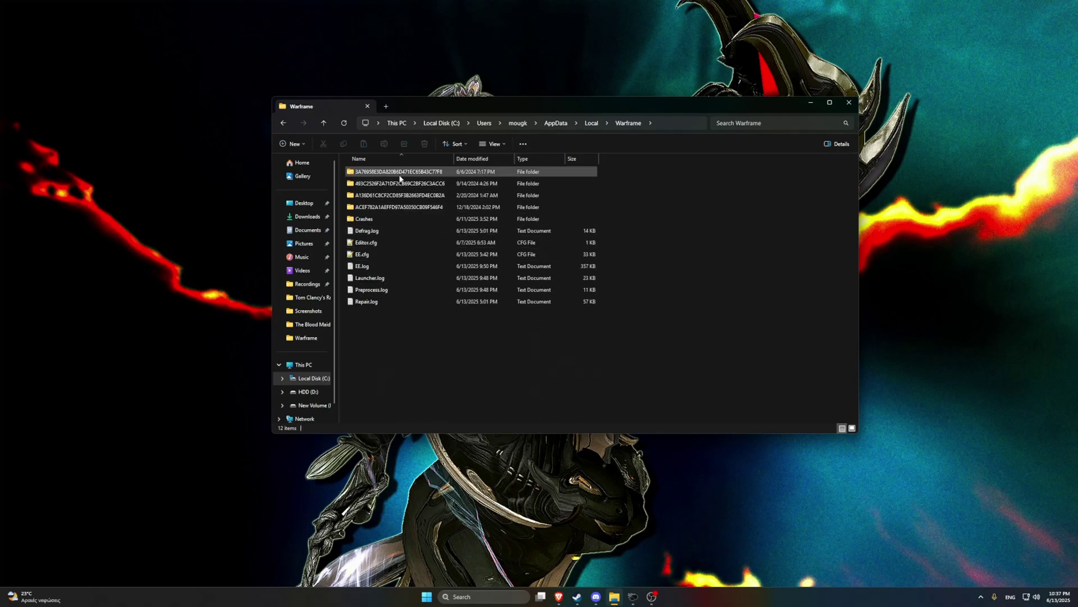
left_click_drag(642, 215, 517, 328)
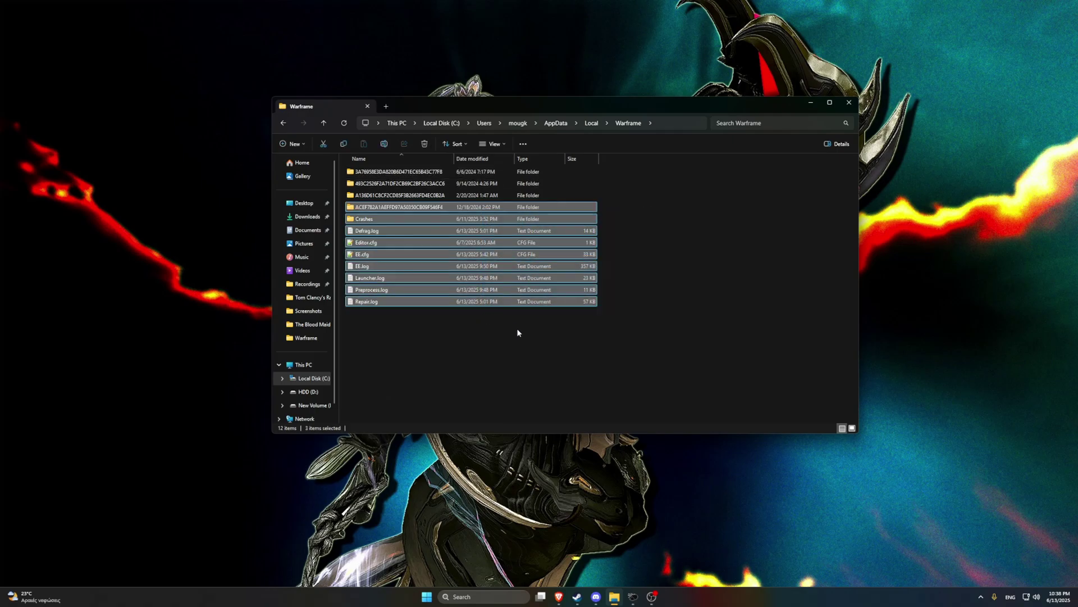
left_click(440, 347)
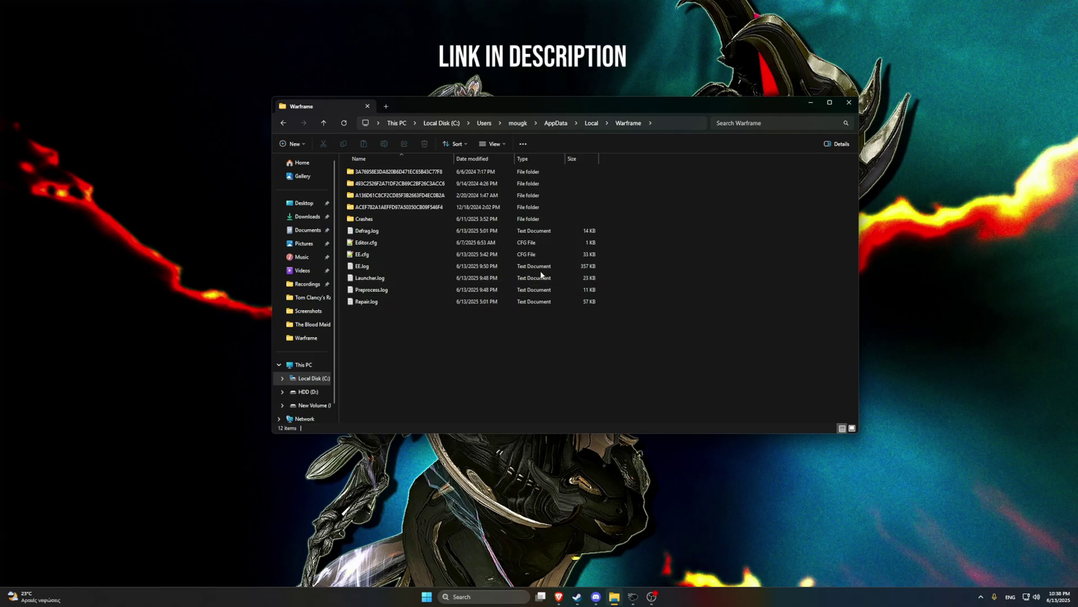
left_click(359, 256)
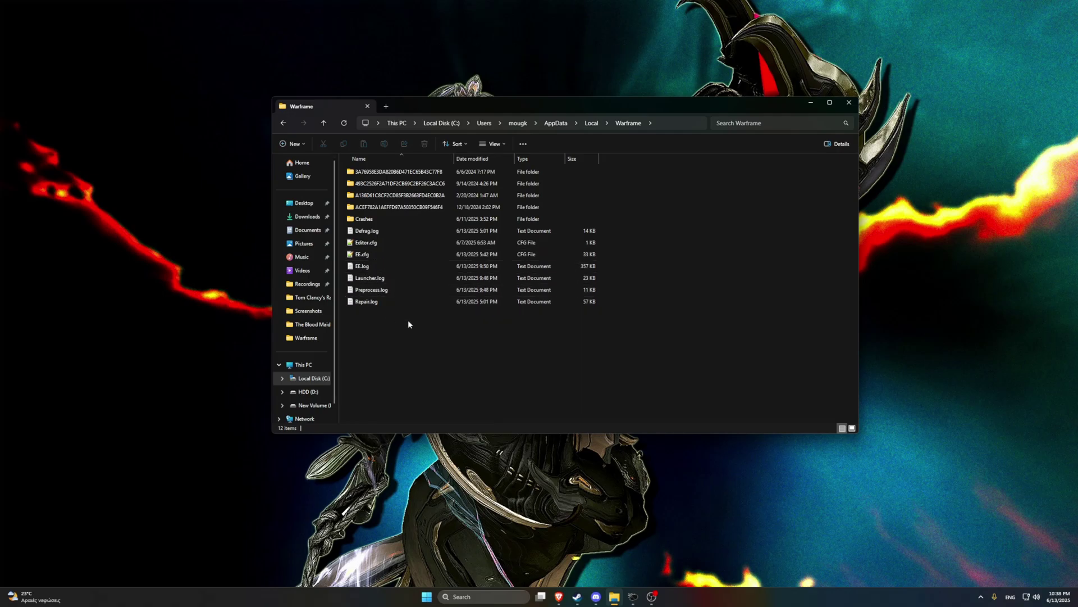
Step: Open EE.log in Notepad, look through its final entries, and close the file
double_click(375, 268)
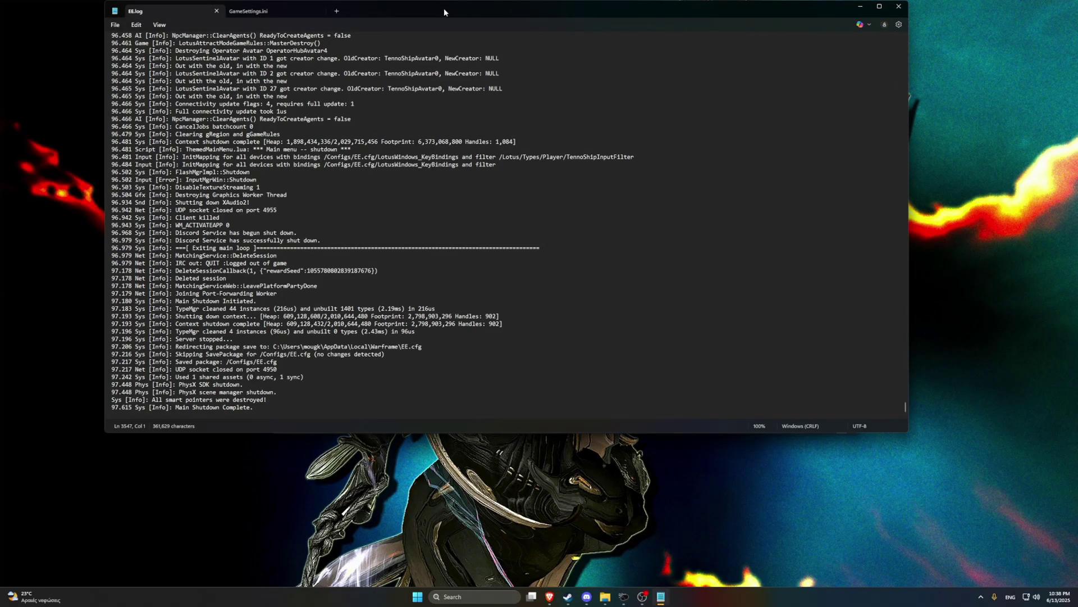
left_click_drag(444, 8, 445, 47)
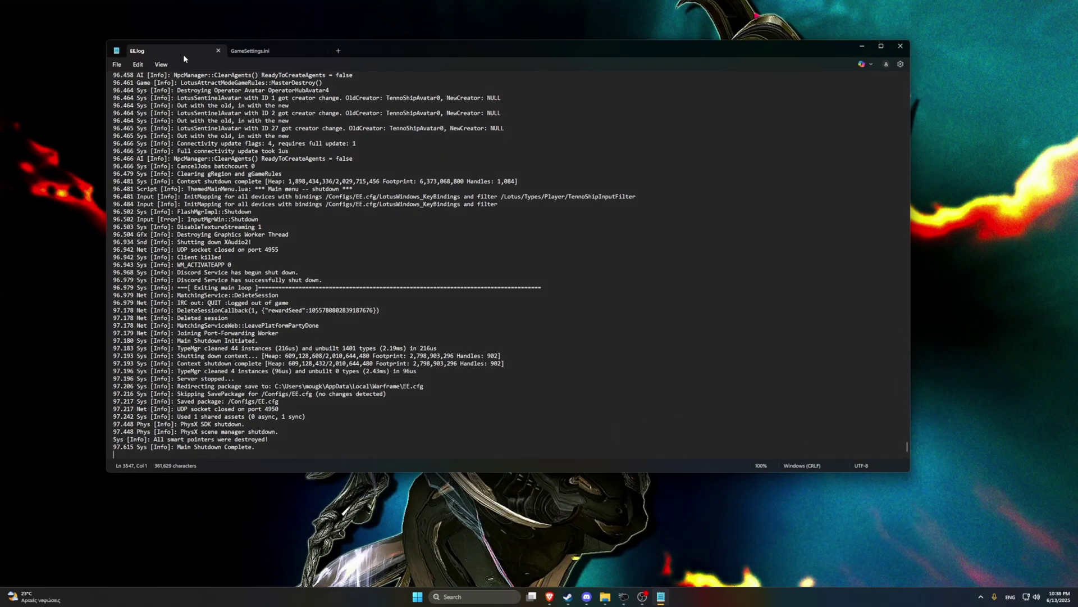
scroll(217, 340, "up", 17)
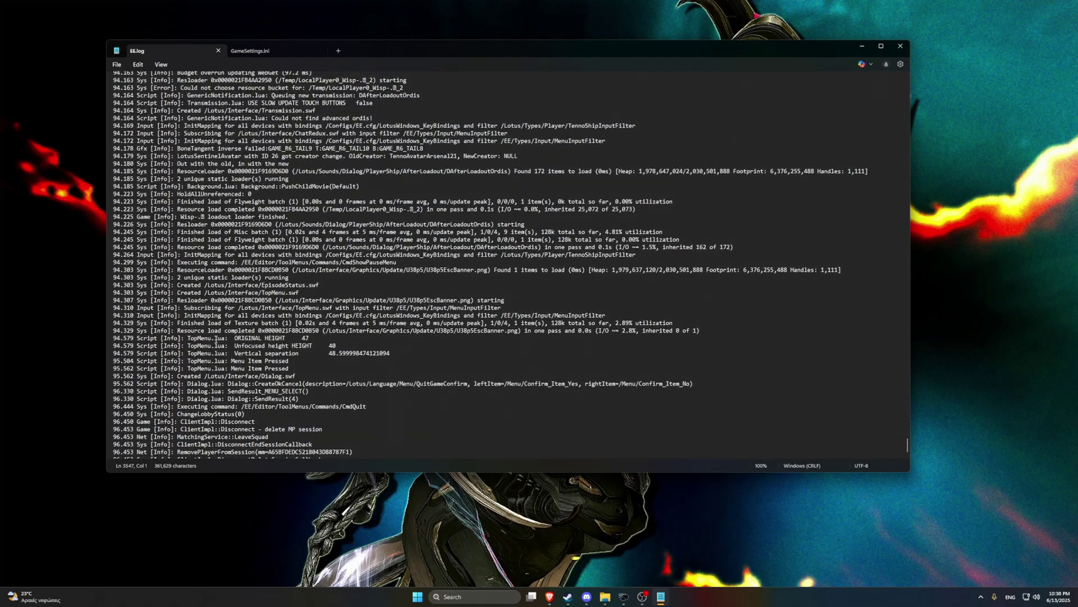
scroll(217, 341, "up", 20)
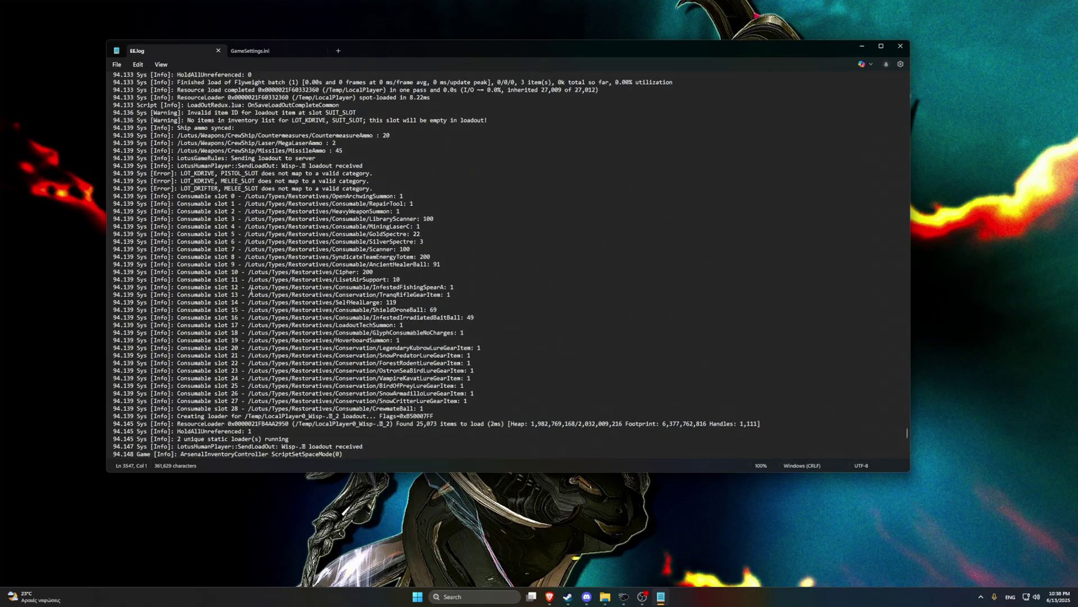
scroll(251, 291, "up", 20)
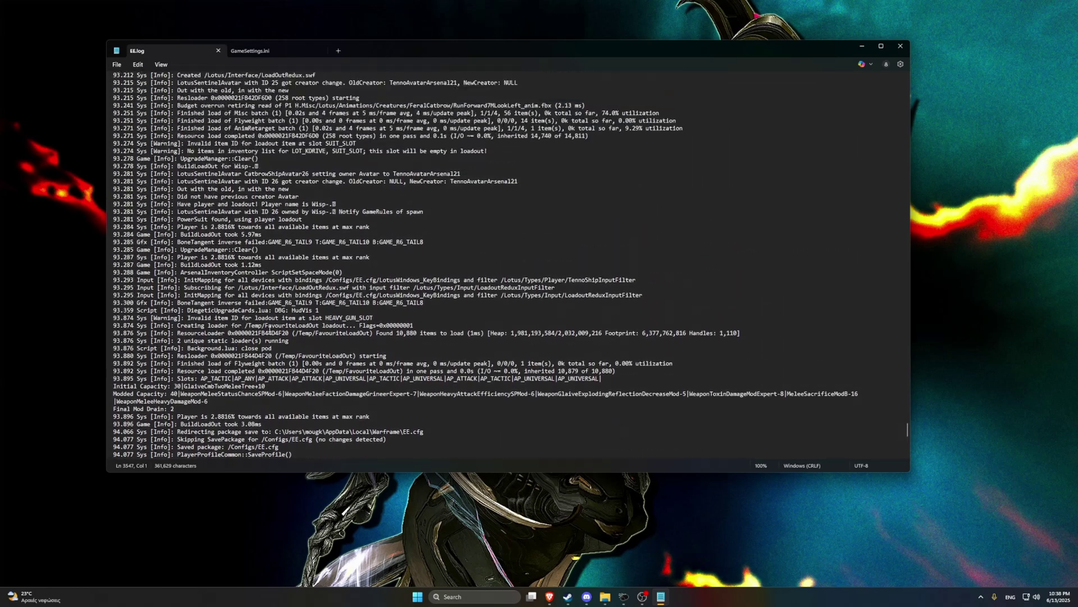
scroll(269, 329, "up", 20)
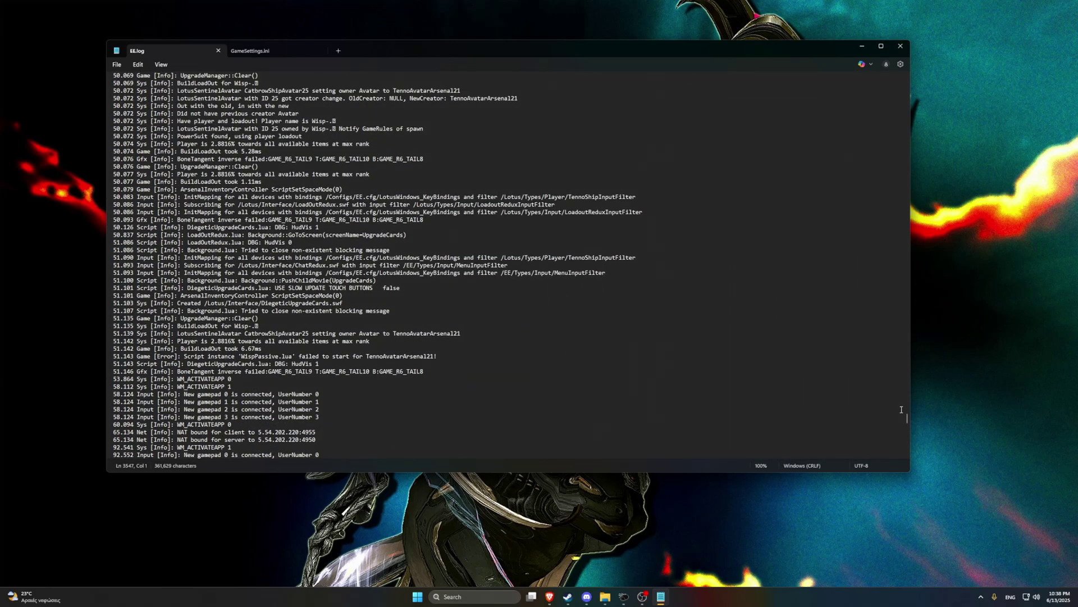
left_click_drag(907, 419, 902, 463)
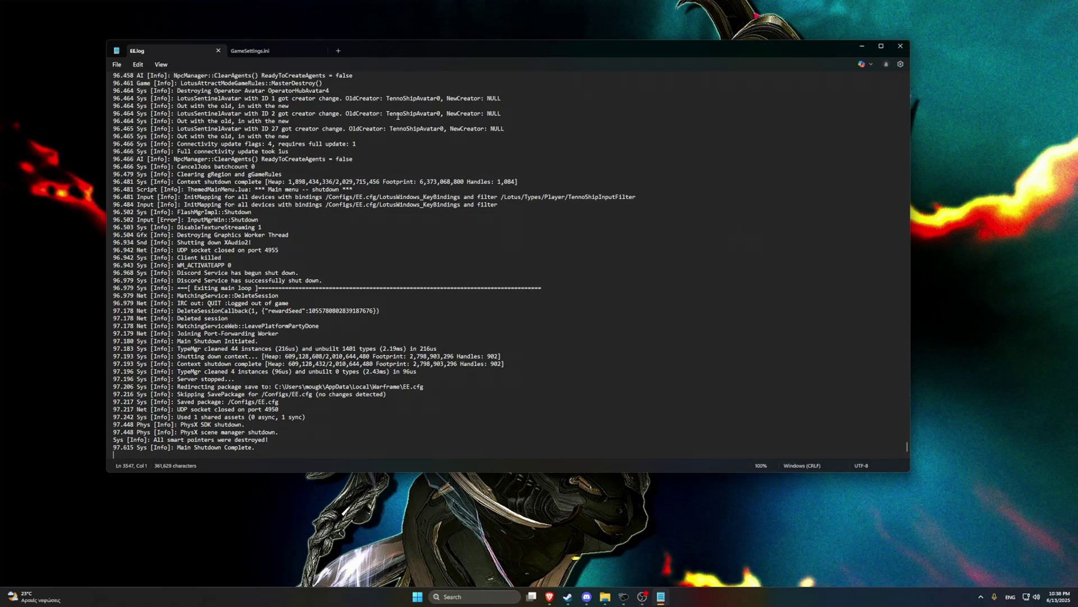
left_click_drag(418, 48, 410, 66)
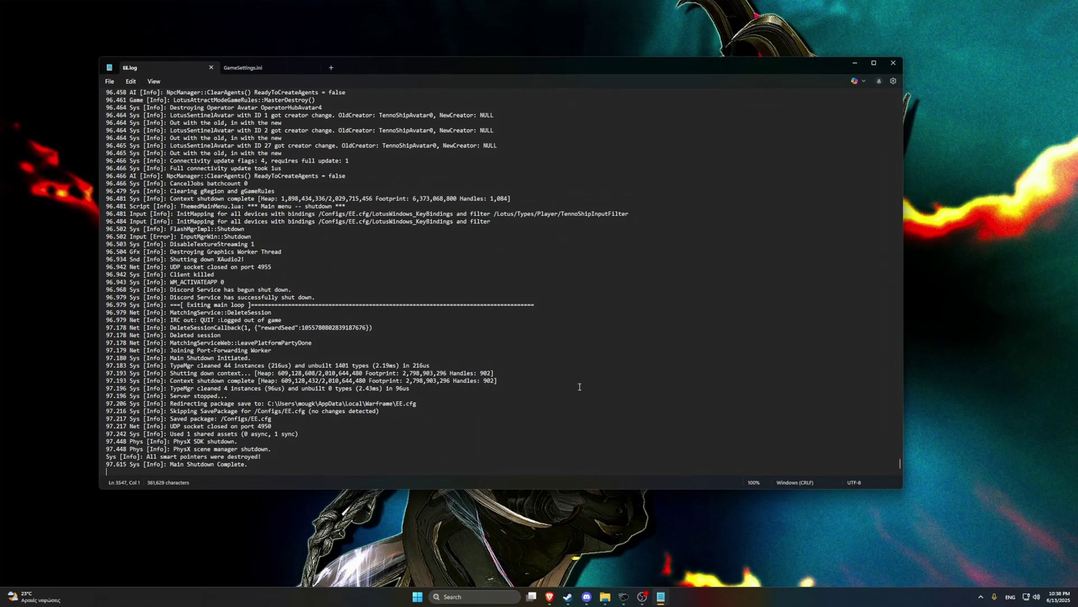
left_click(894, 62)
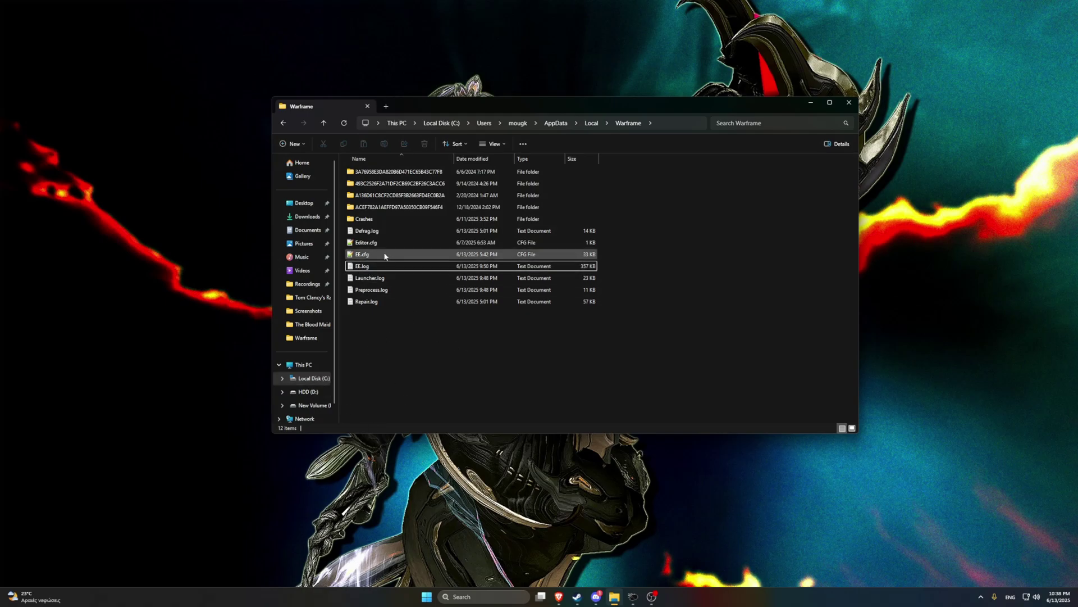
Step: Open the EE.cfg configuration file in Notepad++
left_click(357, 255)
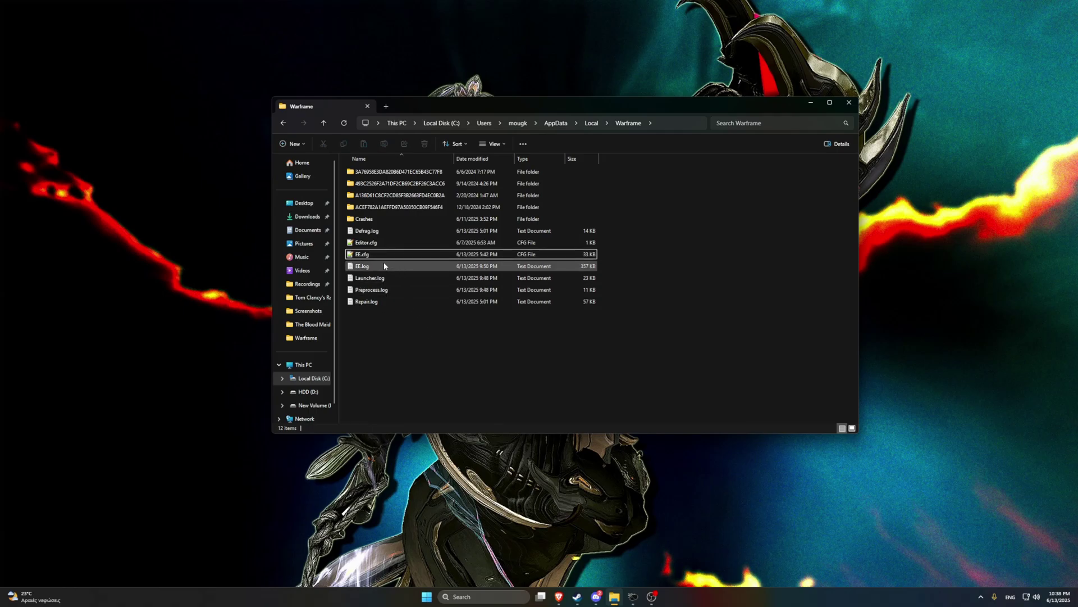
left_click(690, 216)
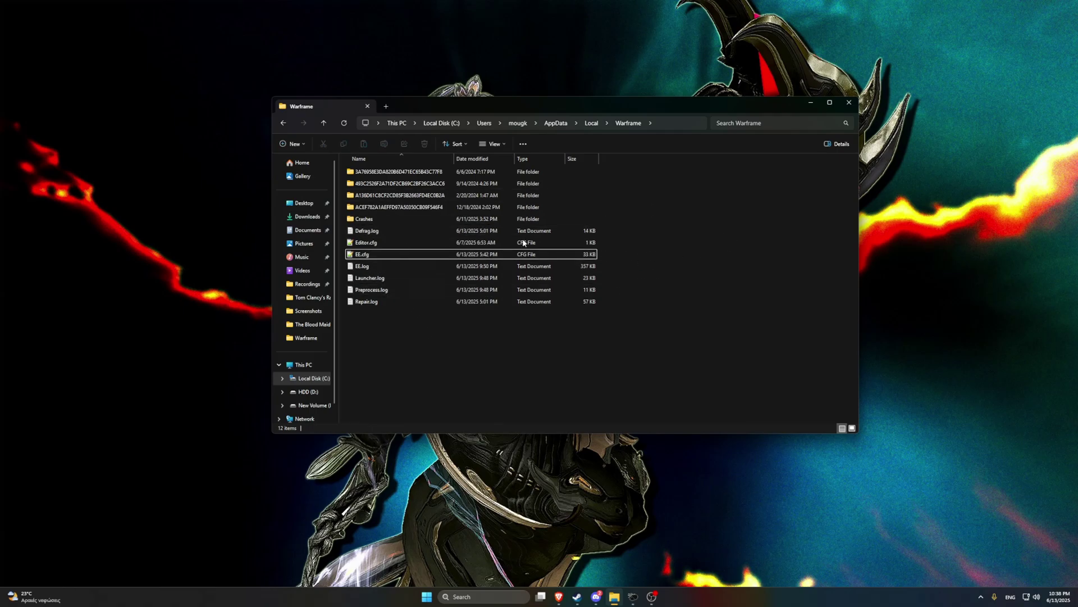
right_click(425, 256)
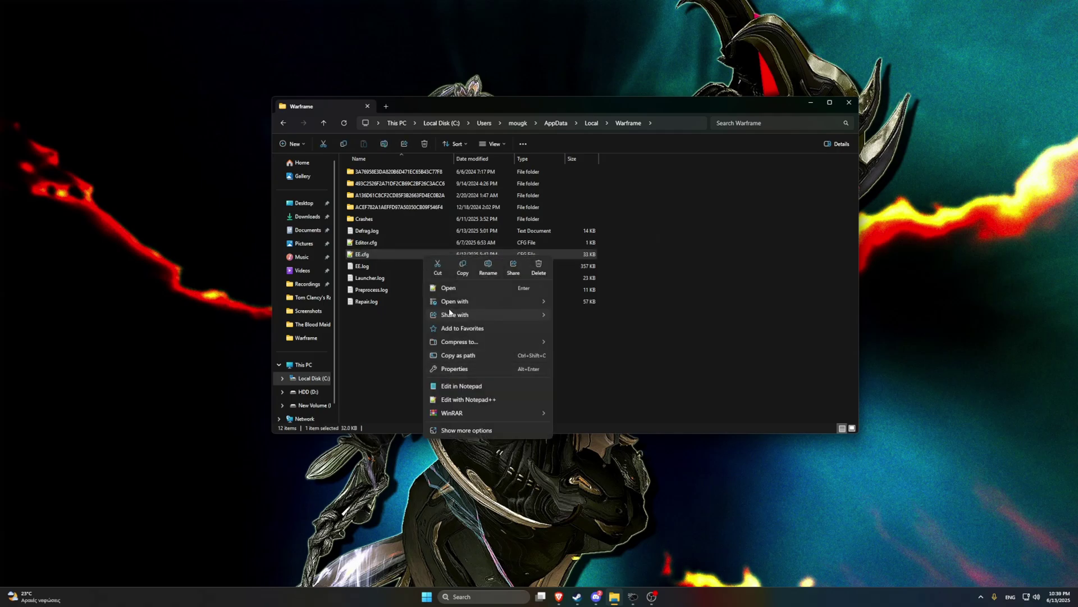
mouse_move(524, 301)
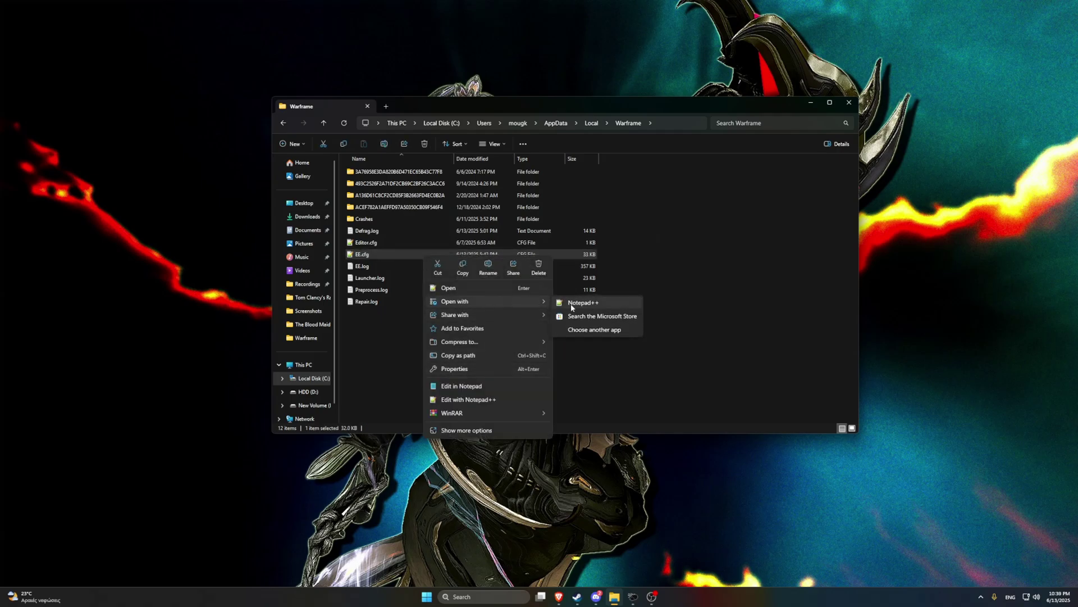
left_click(583, 413)
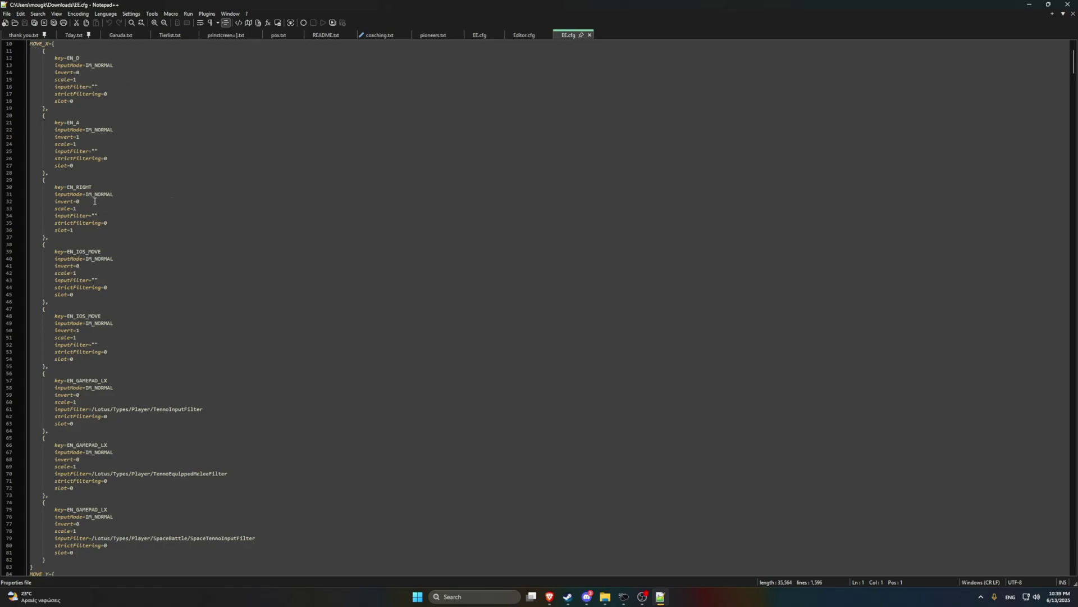
Step: Examine the movement key bindings in EE.cfg down to the MOVE_Z section and highlight its heading
scroll(56, 225, "down", 15)
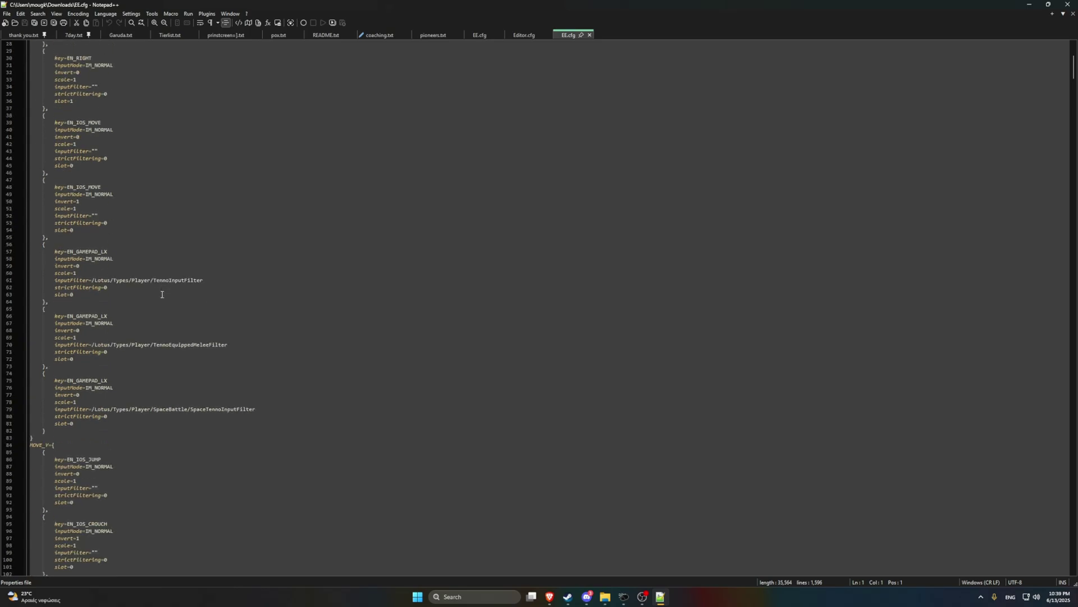
scroll(61, 343, "down", 20)
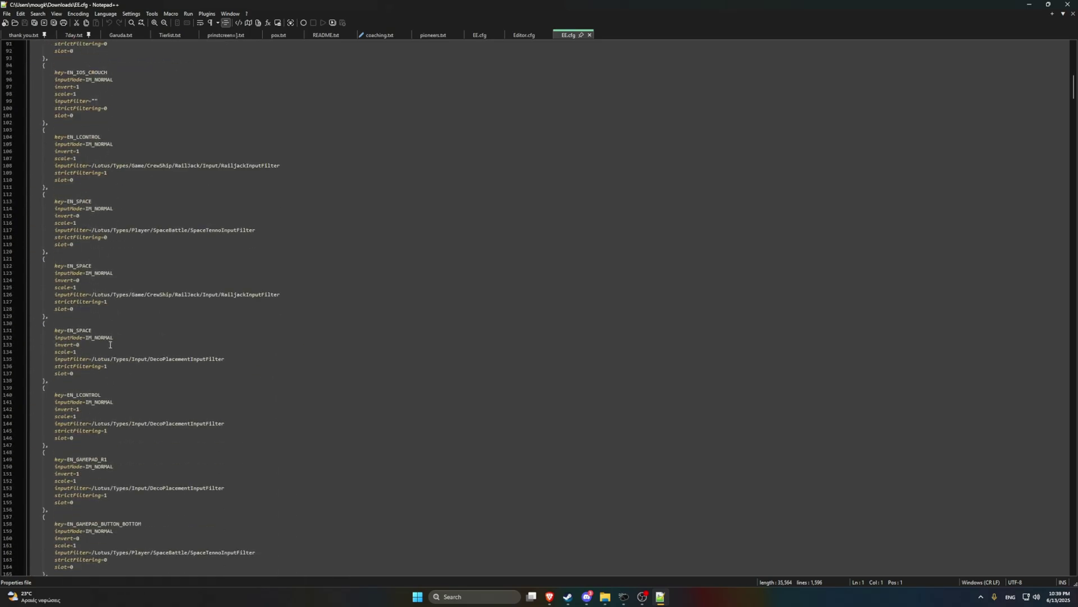
scroll(122, 345, "down", 2)
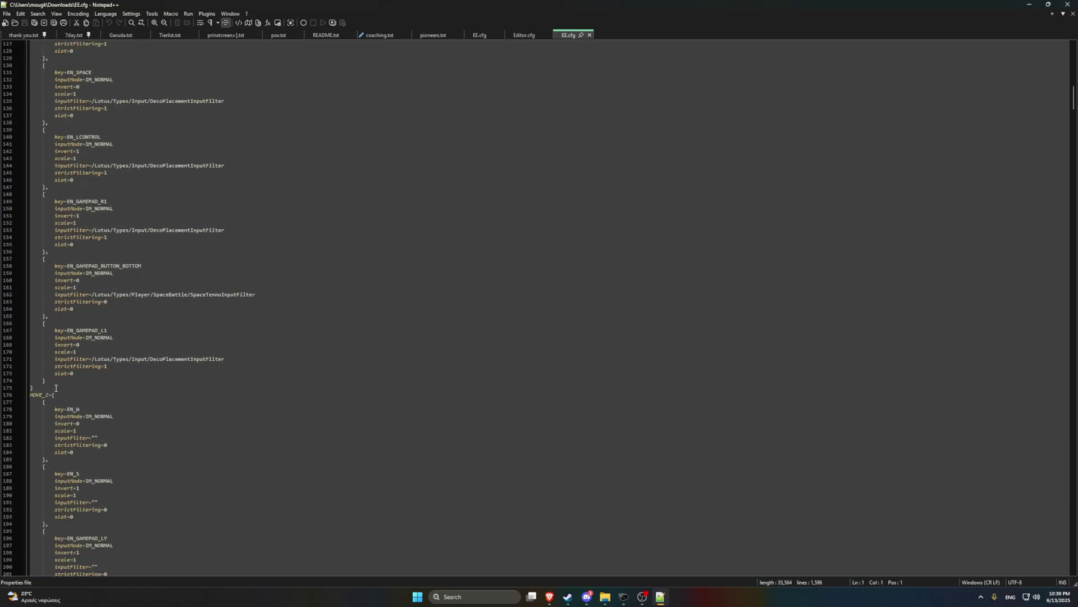
left_click_drag(50, 394, 32, 397)
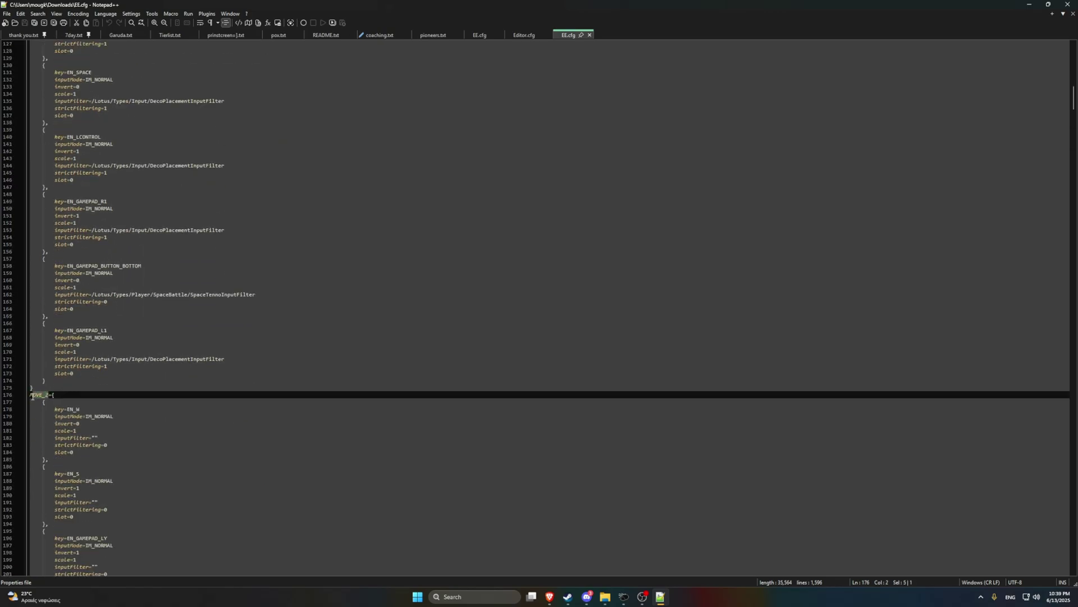
Step: Examine the MOVE_Z and LOOK_X sections of EE.cfg, highlighting the LOOK_X heading and checking where its block ends
left_click(98, 396)
scroll(100, 399, "down", 4)
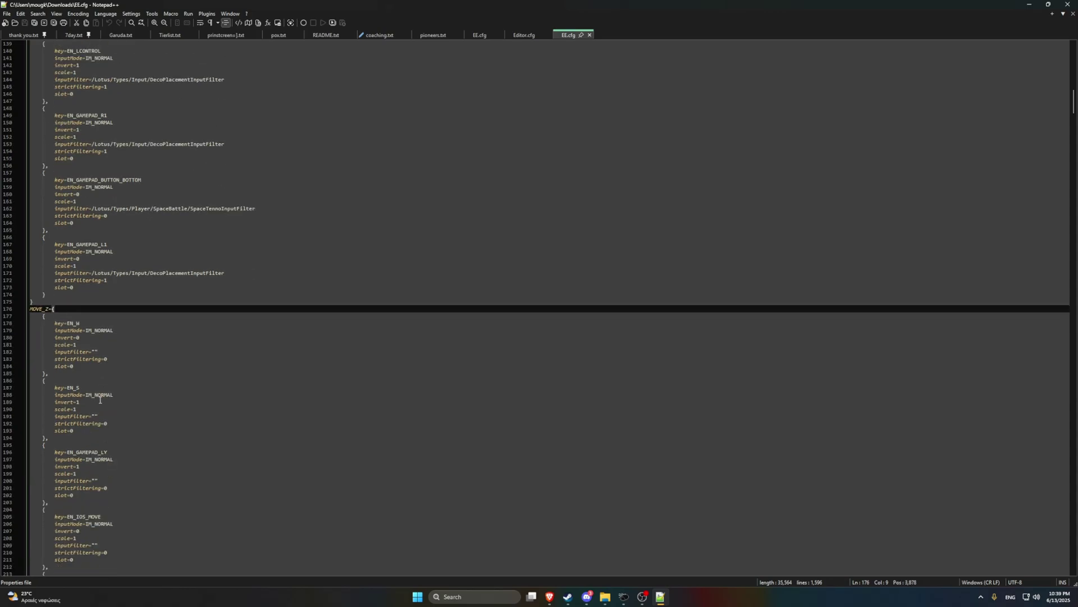
scroll(101, 399, "down", 5)
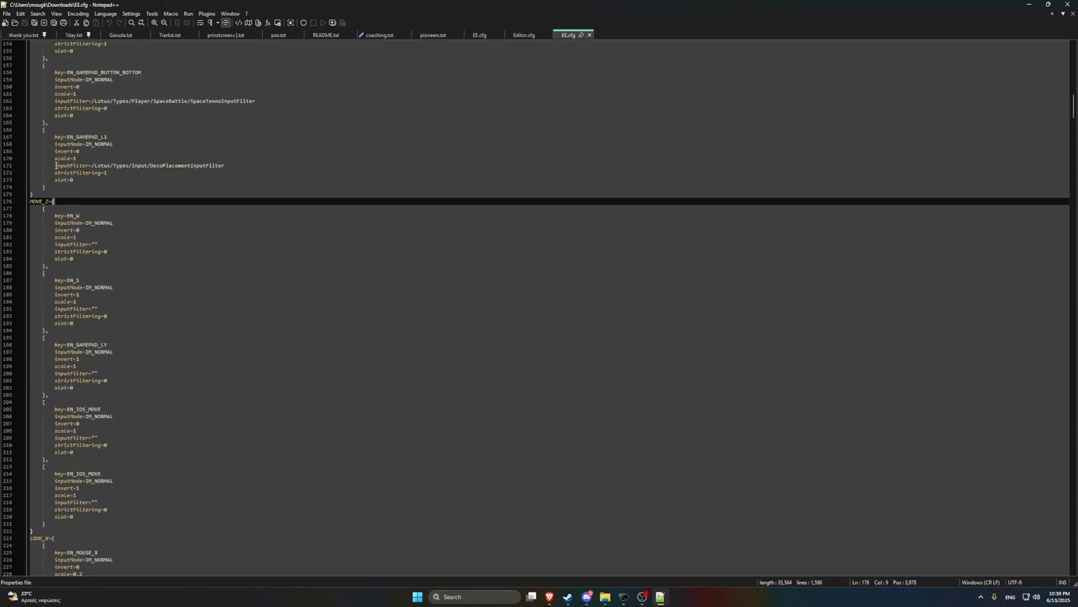
scroll(102, 323, "down", 13)
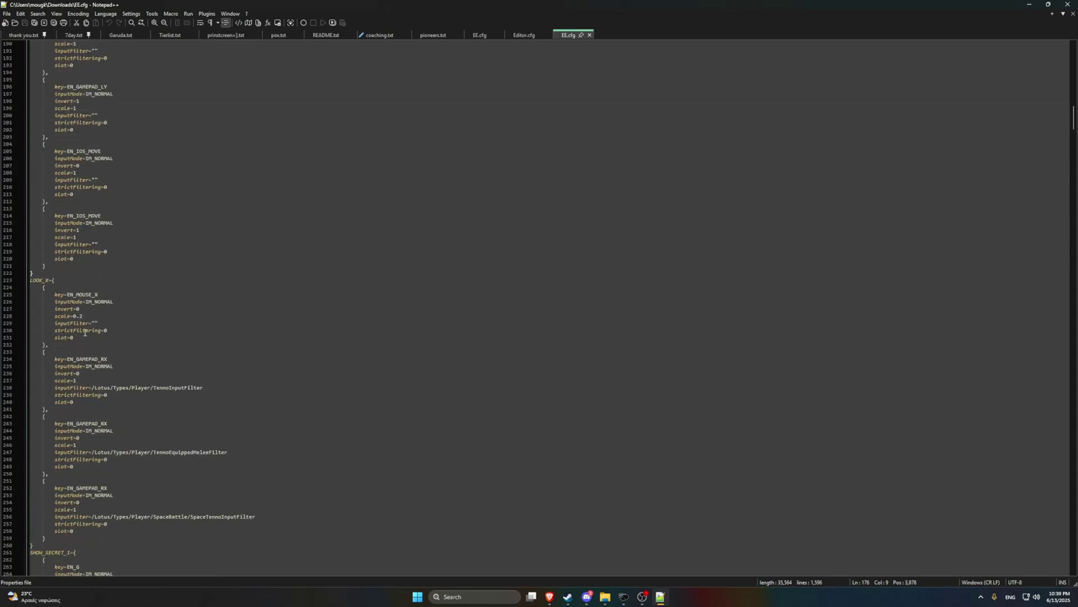
left_click_drag(48, 259, 30, 258)
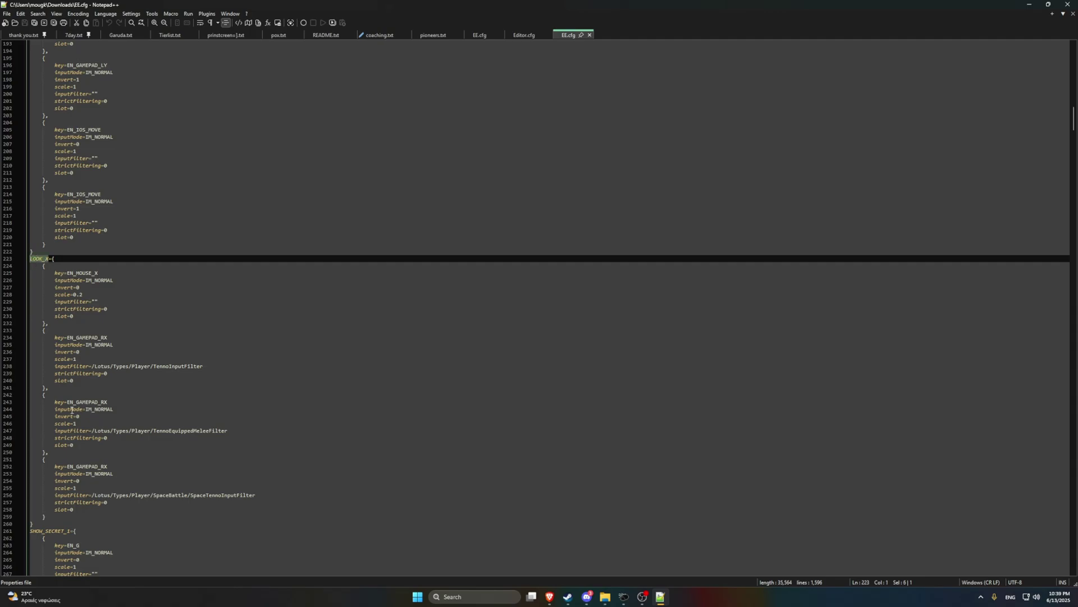
left_click(79, 257)
left_click(64, 521)
left_click(100, 509)
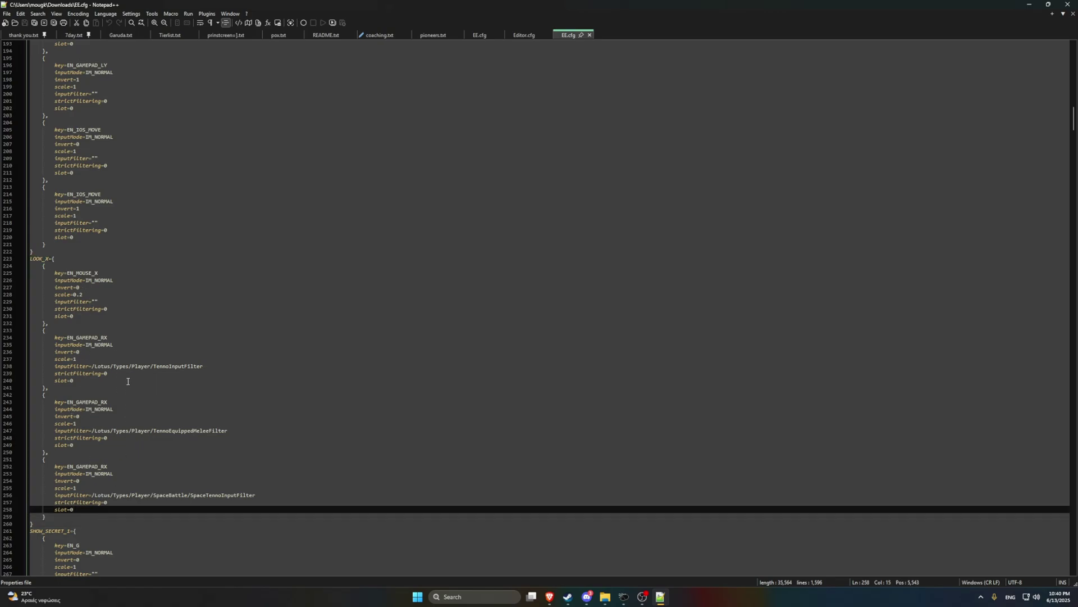
left_click(62, 257)
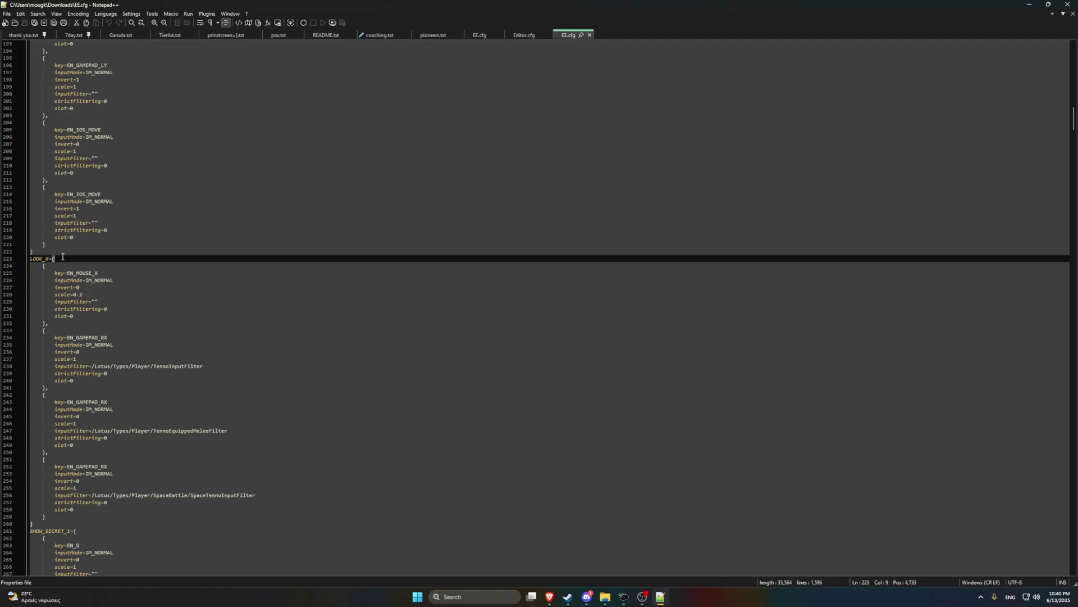
Step: Try replacing the EN_MOUSE_X scale value in the LOOK_X section with 0.02 and 0.05
left_click_drag(86, 296, 74, 295)
left_click(73, 294)
left_click(88, 294)
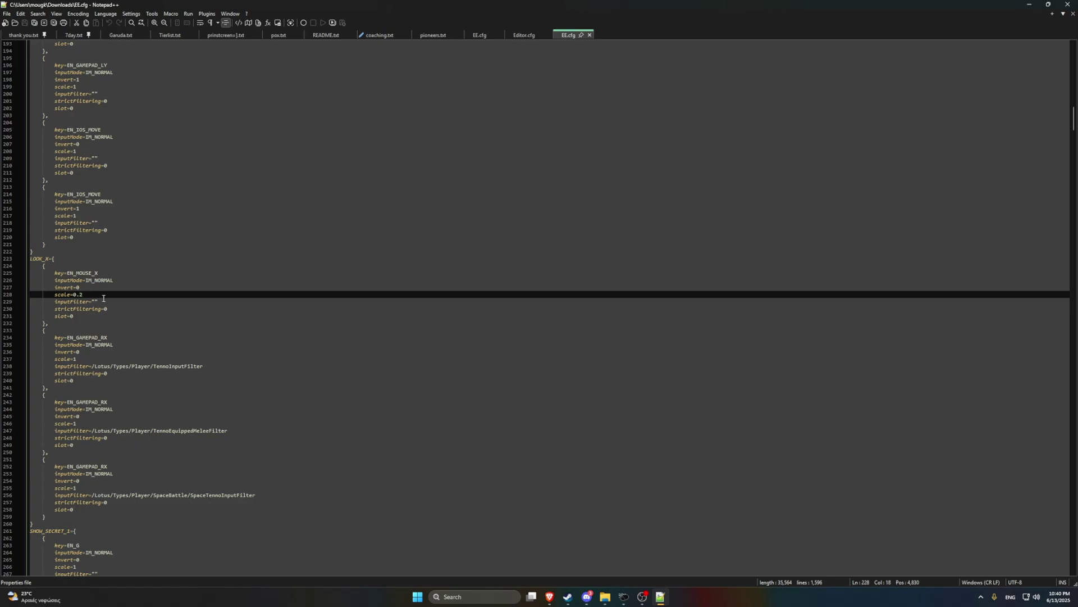
key("shift+Left")
type("02")
type("05")
key("BackSpace")
Step: Close the editor and open EE.cfg from the AppData\Local\Warframe folder in Notepad++
left_click(1067, 4)
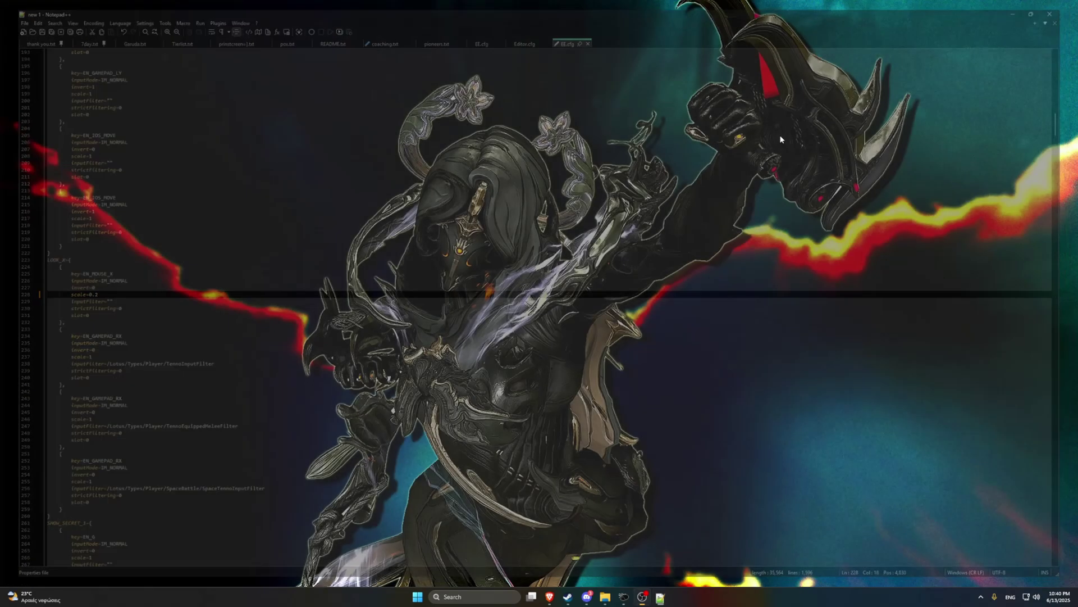
left_click(614, 596)
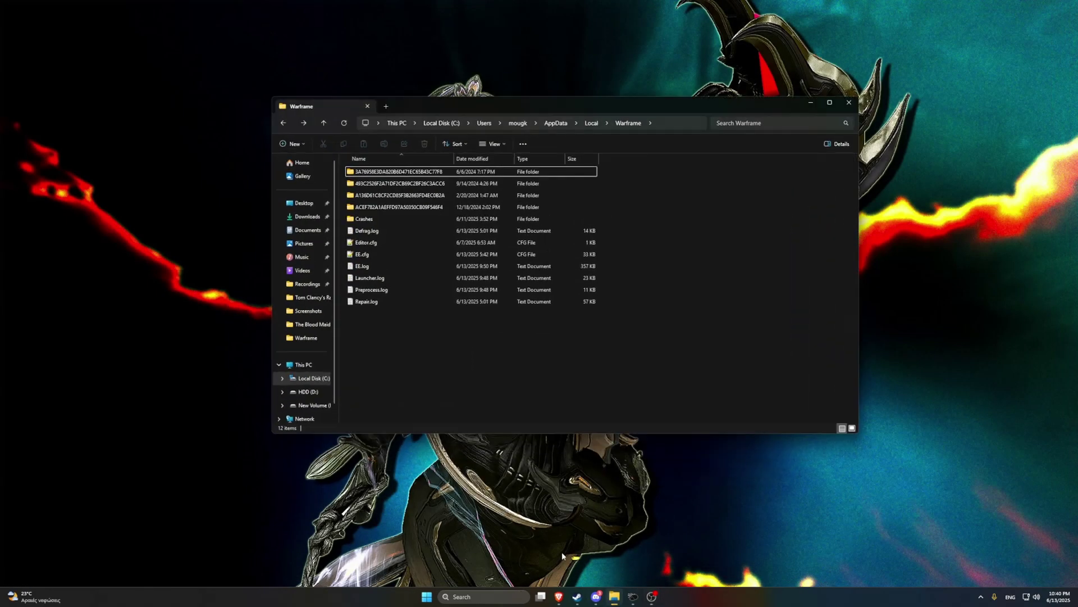
left_click(364, 255)
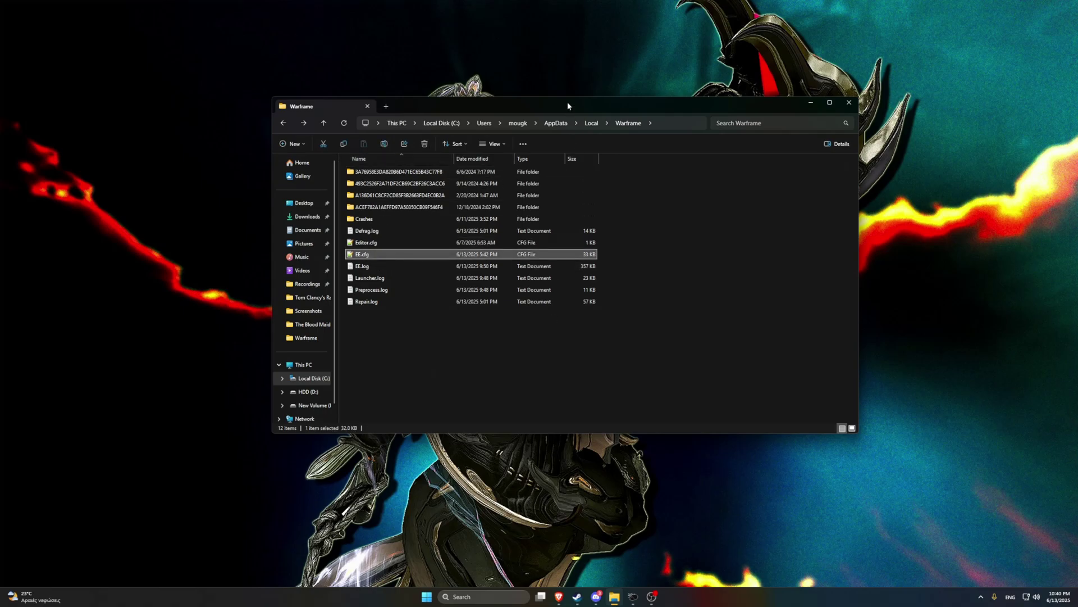
left_click_drag(567, 103, 510, 117)
double_click(342, 270)
Step: Find the LOOK_X section in the local EE.cfg and highlight its EN_MOUSE_X scale value
scroll(281, 368, "up", 5)
scroll(254, 373, "up", 15)
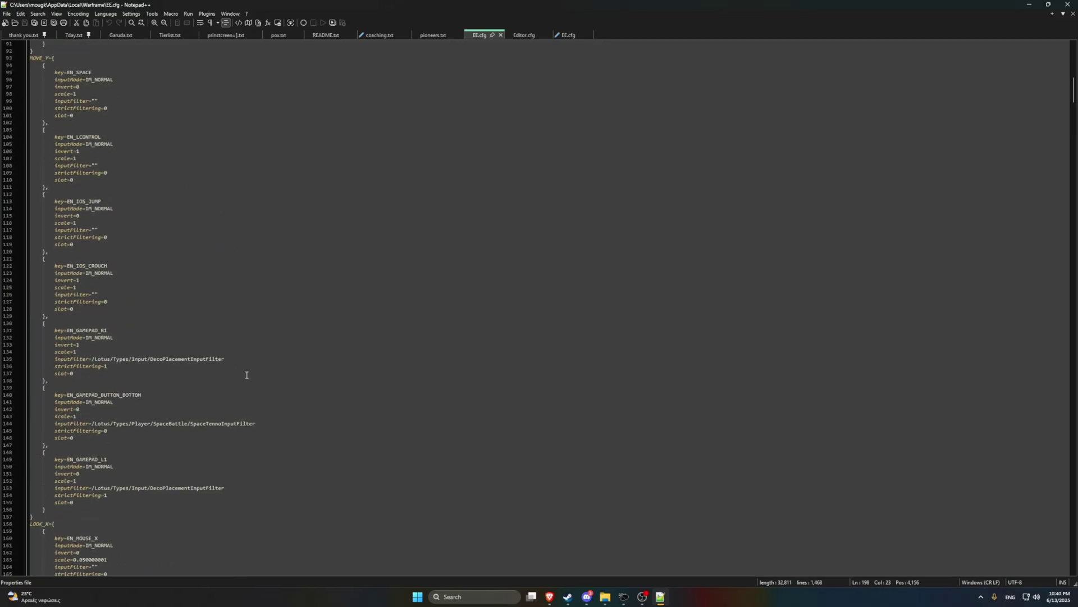
scroll(244, 373, "down", 20)
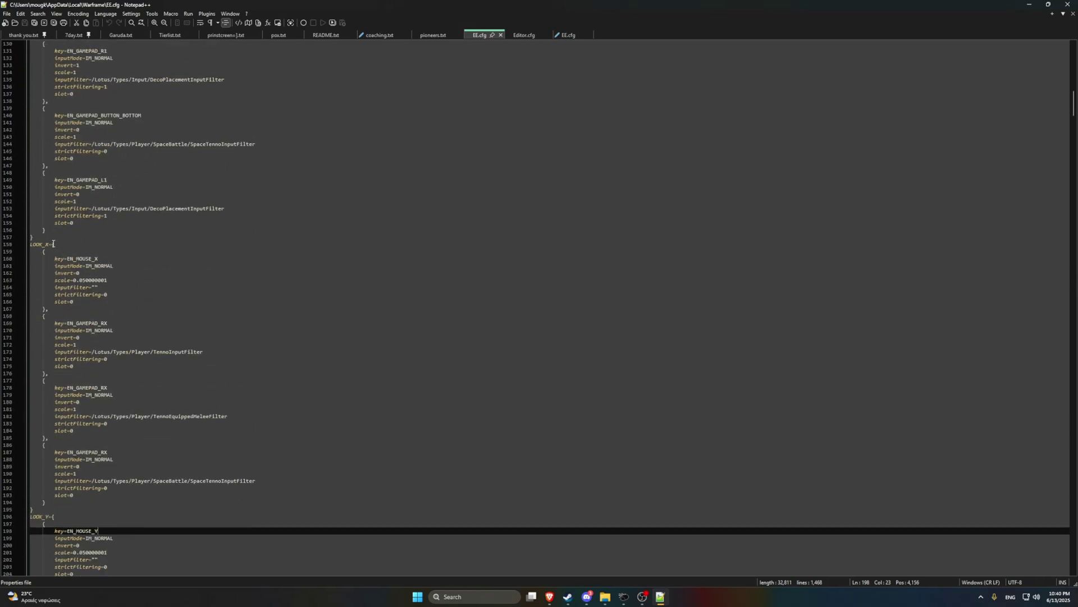
left_click_drag(73, 280, 98, 280)
left_click(114, 281)
left_click_drag(110, 280, 83, 280)
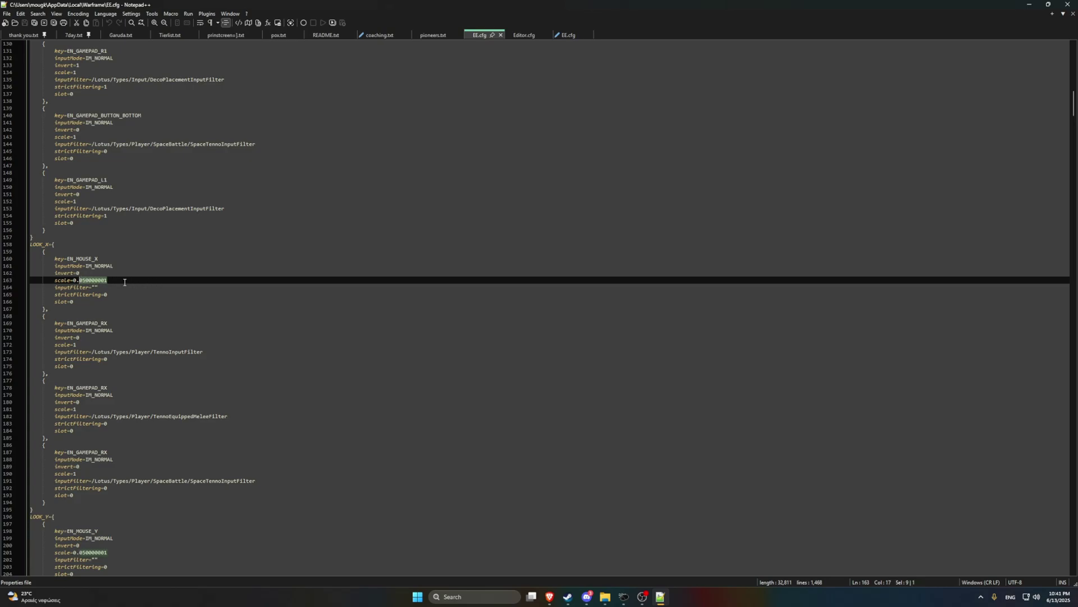
left_click(125, 282)
Step: Highlight the LOOK_Y section and compare its EN_MOUSE_Y scale value with the EN_MOUSE_X scale in LOOK_X
scroll(64, 272, "down", 9)
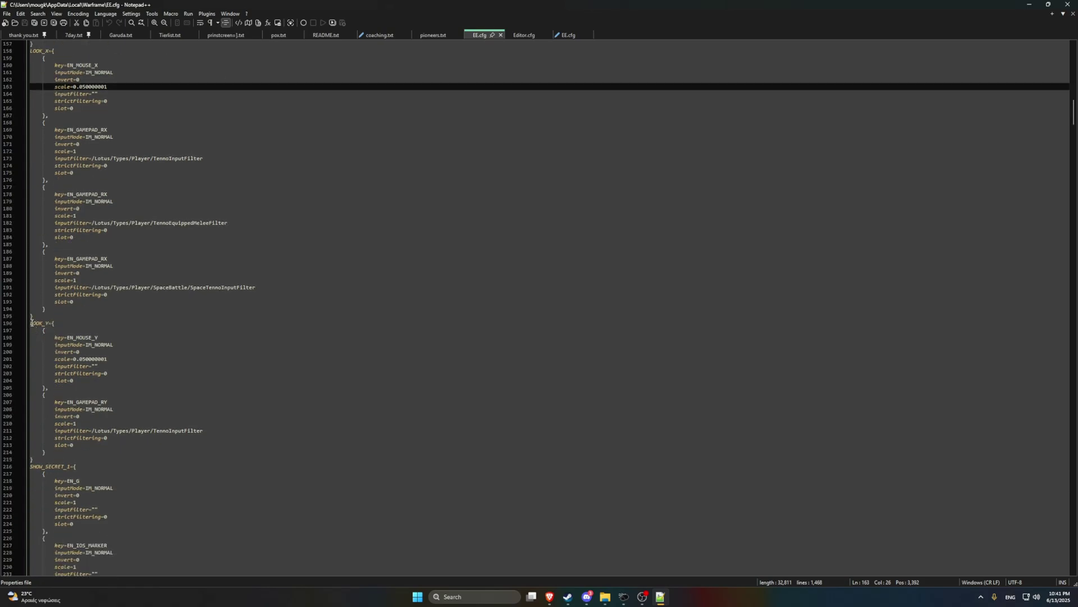
left_click_drag(31, 323, 62, 323)
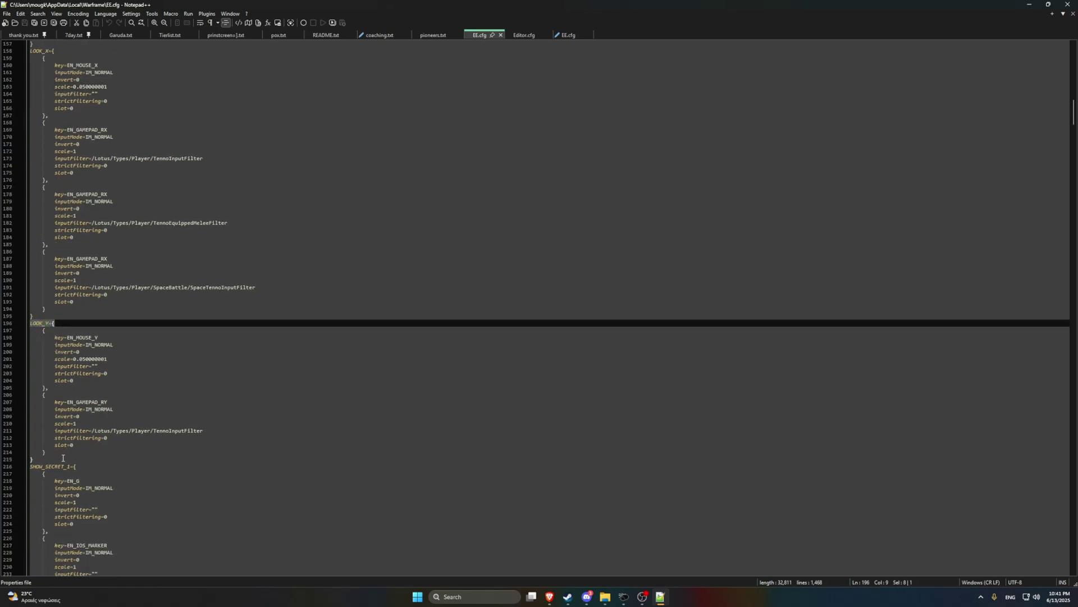
left_click_drag(65, 459, 32, 325)
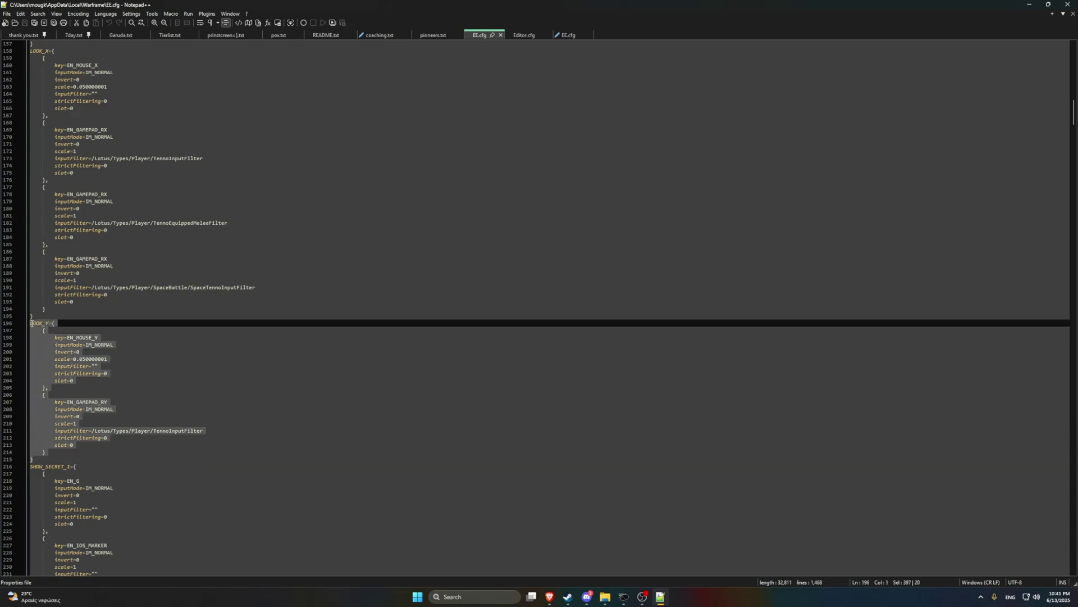
left_click(57, 330)
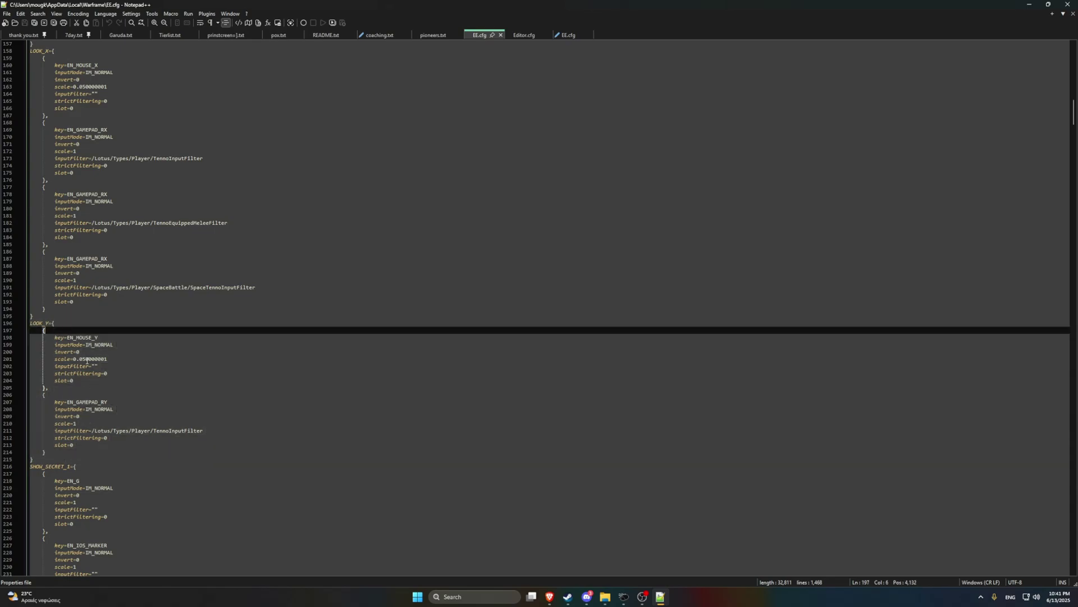
left_click_drag(111, 359, 74, 360)
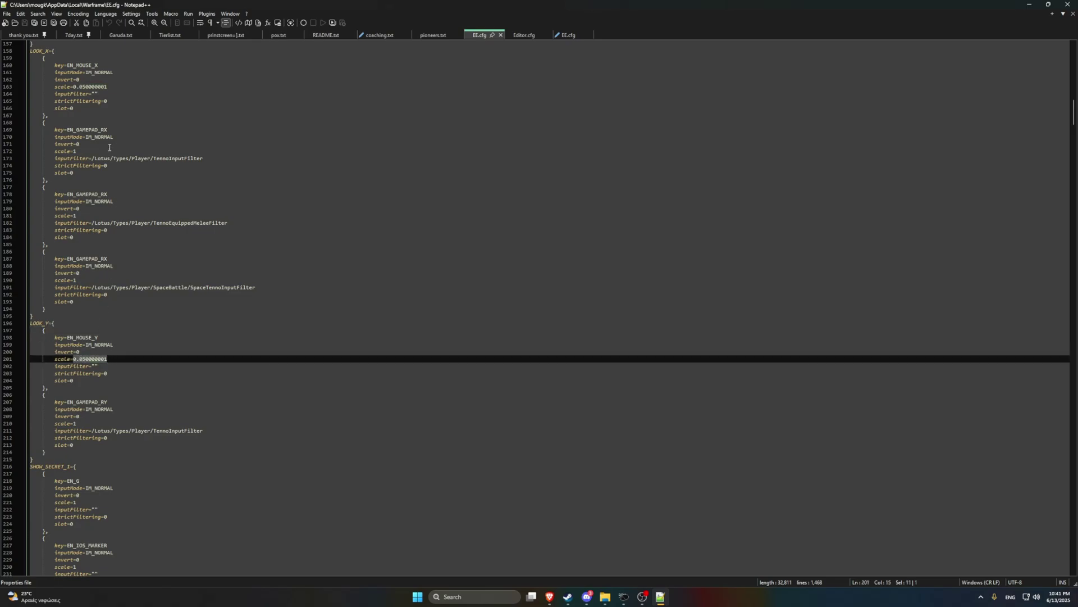
left_click(90, 79)
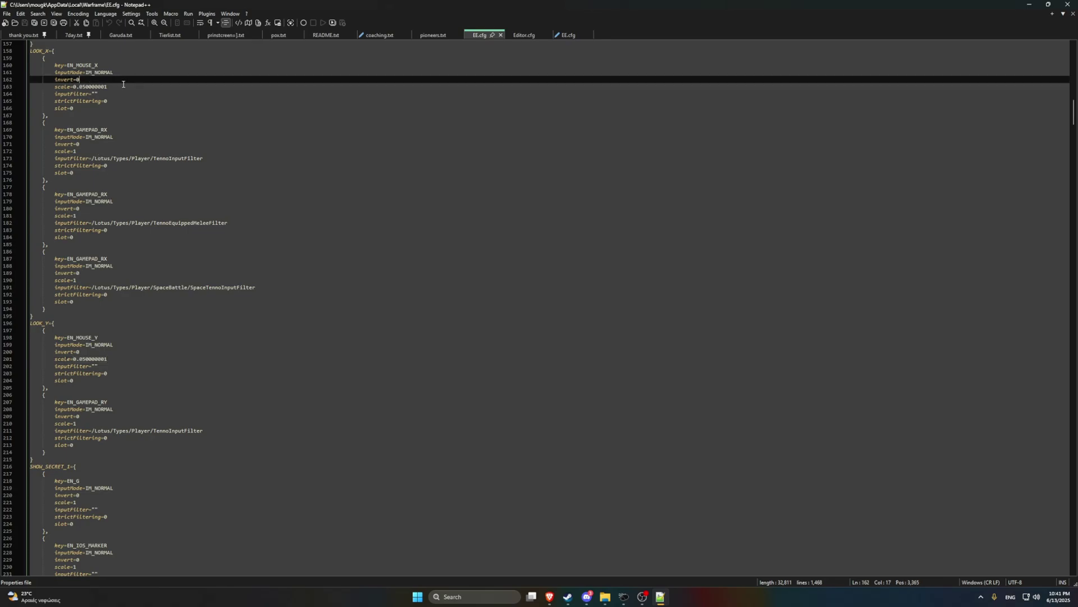
left_click_drag(116, 86, 73, 88)
left_click(89, 294)
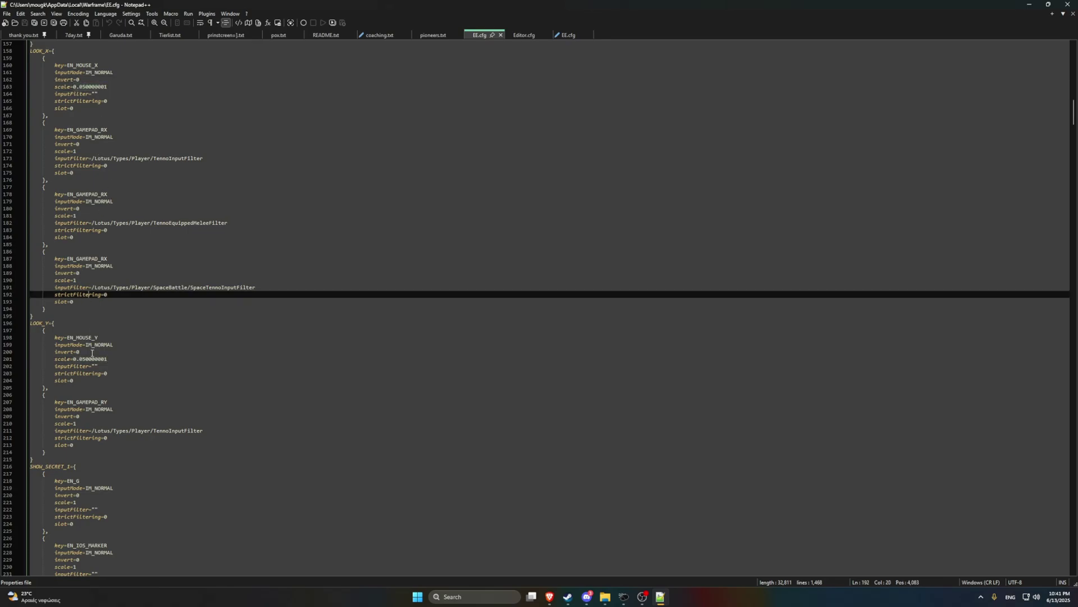
left_click(121, 359)
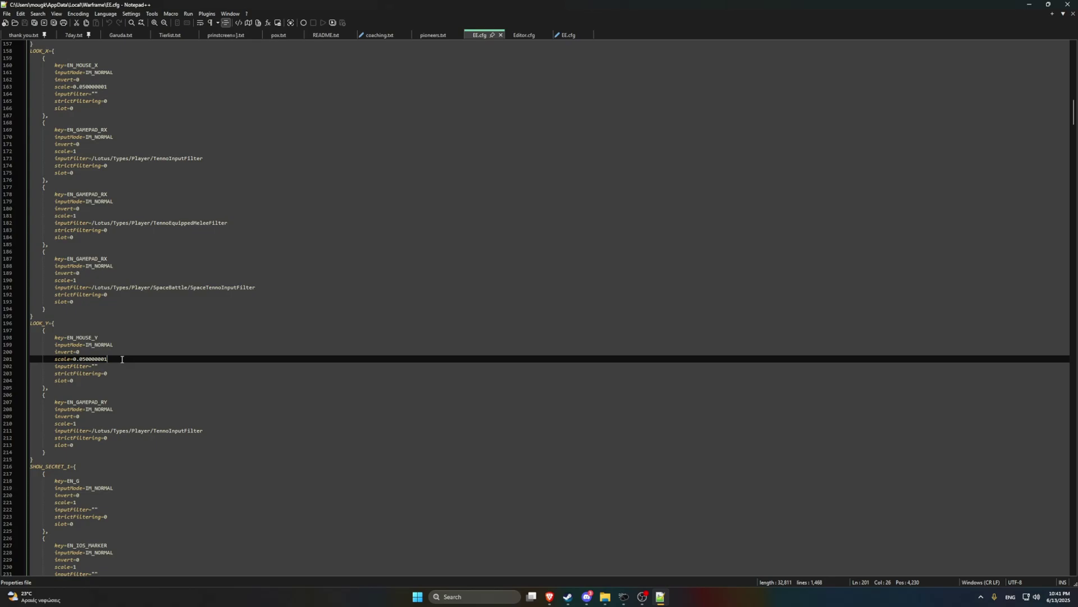
Step: Review the extent of the LOOK_Y block, highlighting its heading, its mouse scale value and the whole section
left_click_drag(59, 319, 29, 323)
left_click(111, 359)
left_click_drag(73, 359, 108, 359)
left_click_drag(54, 323, 132, 456)
left_click(30, 323)
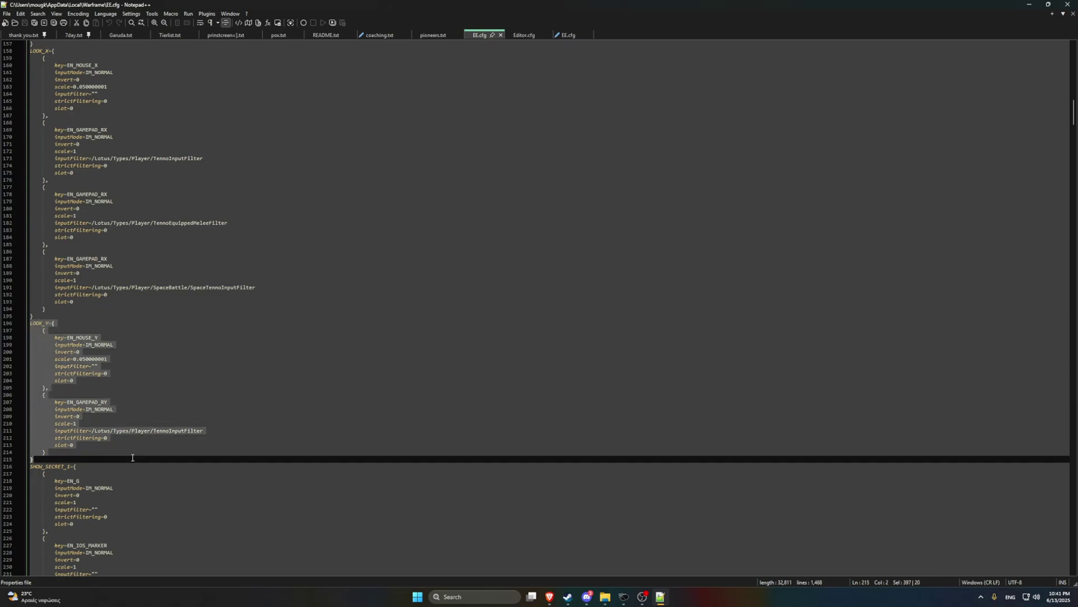
left_click(151, 437)
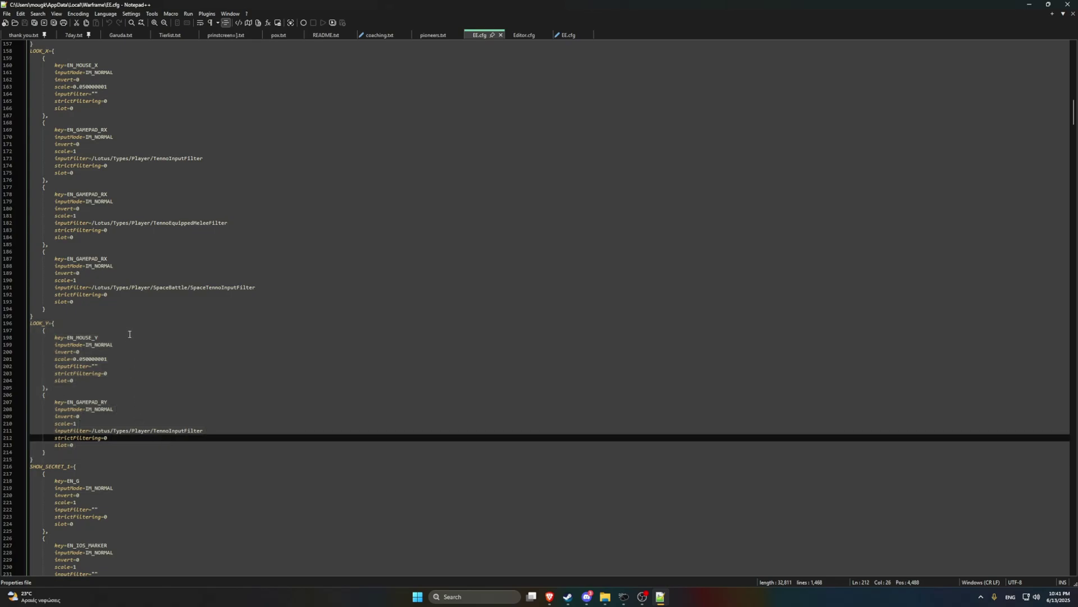
left_click(102, 324)
left_click(128, 452)
left_click(132, 460)
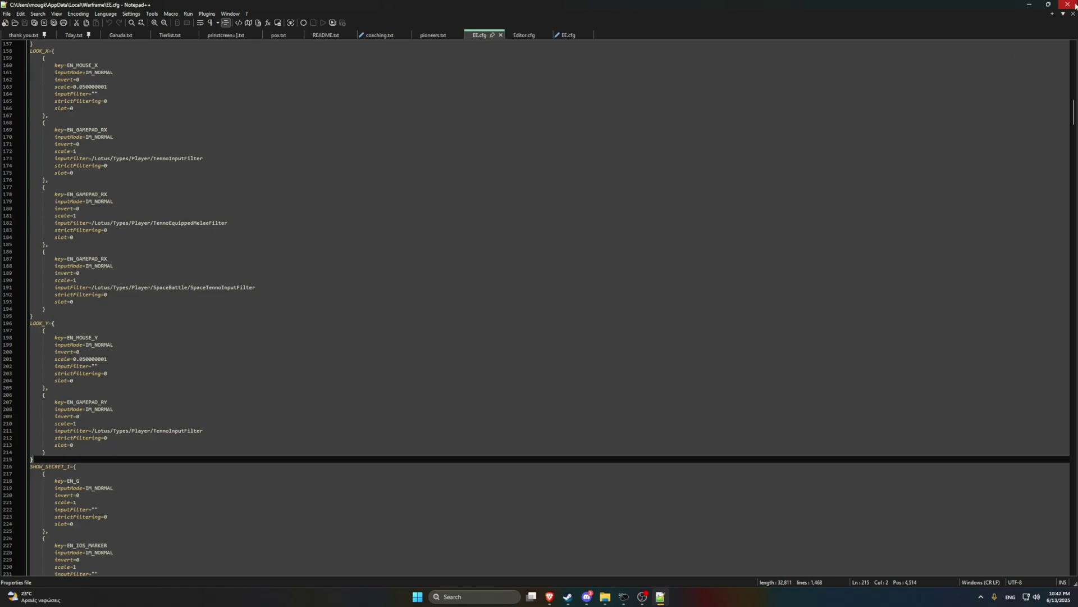
Step: Close Notepad++ and return to the Warframe folder with no file selected
left_click(7, 13)
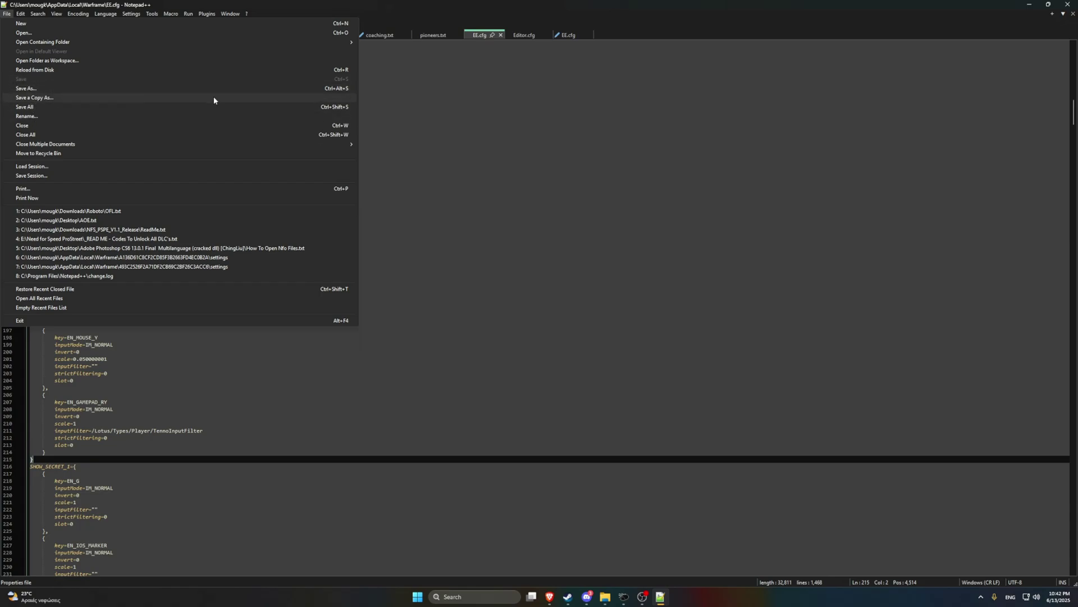
left_click(225, 446)
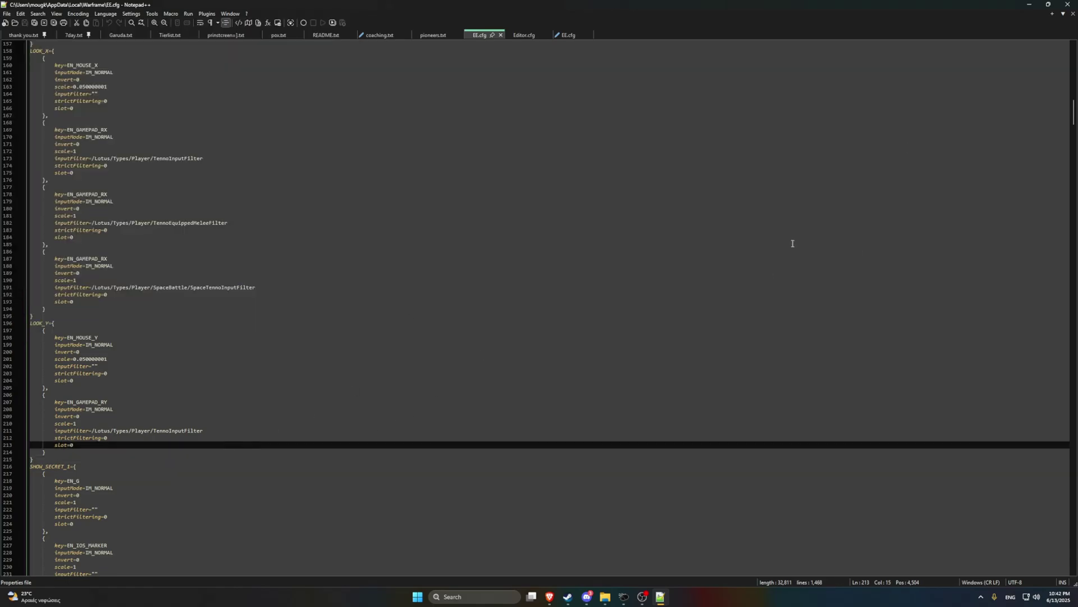
left_click(1068, 4)
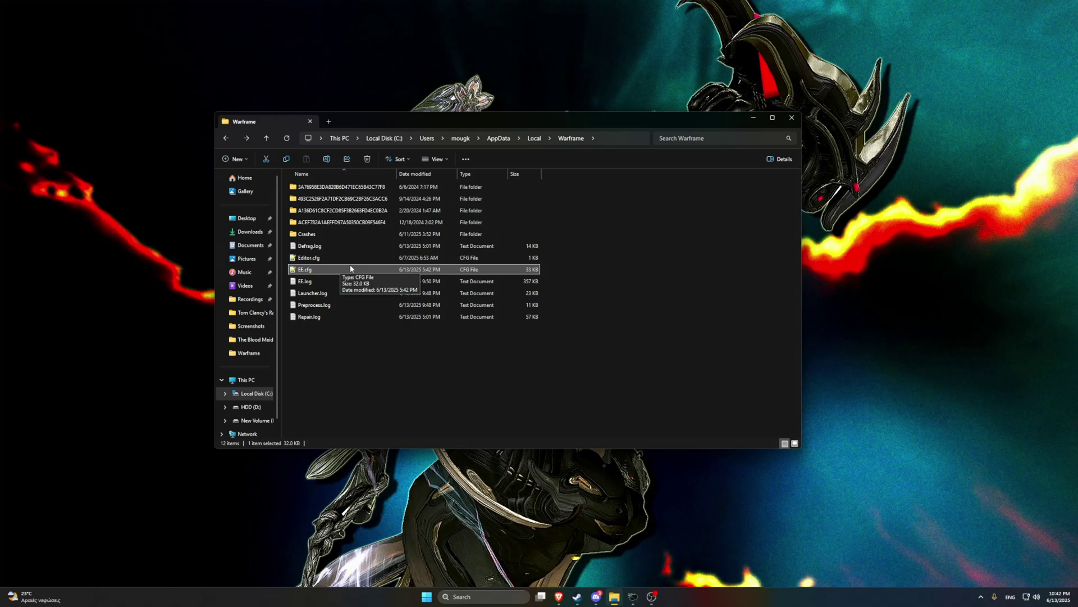
left_click(318, 365)
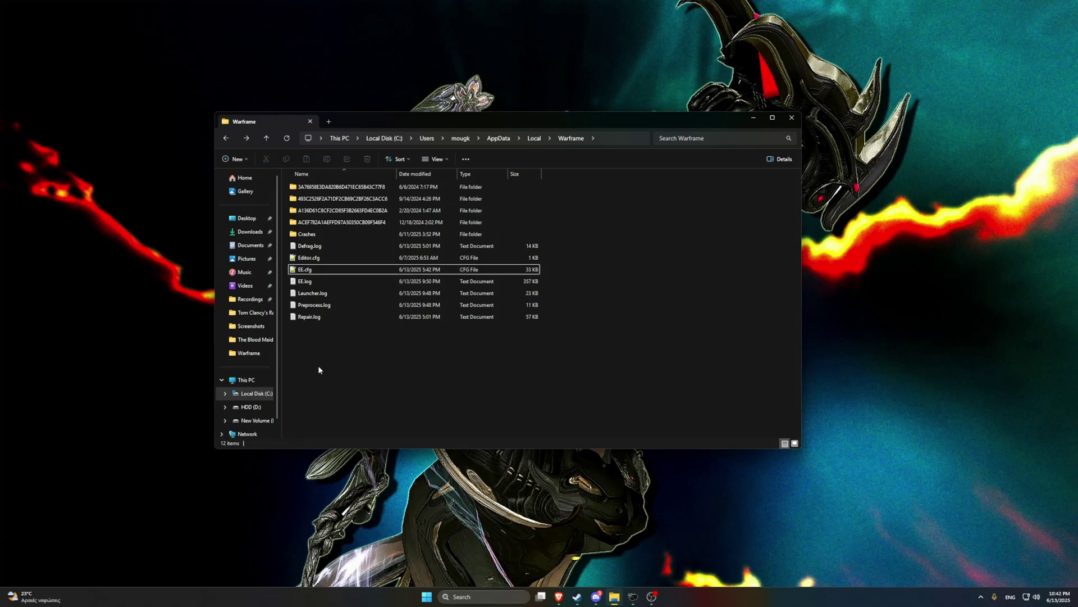
Step: Set the Read-only attribute on EE.cfg in its file properties and apply the change
left_click(333, 269)
right_click(332, 268)
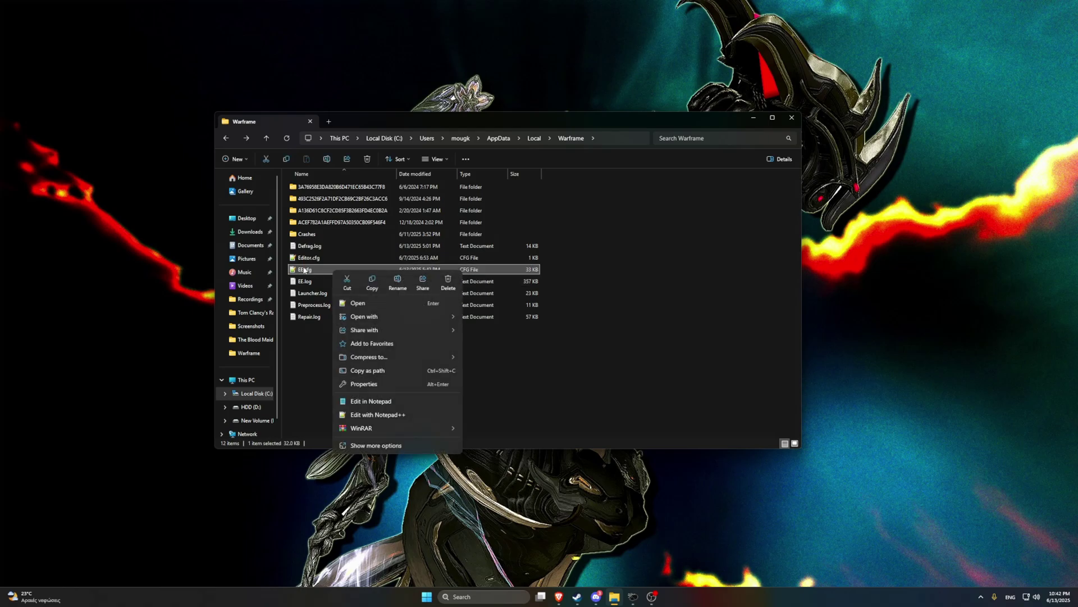
left_click(365, 448)
right_click(331, 272)
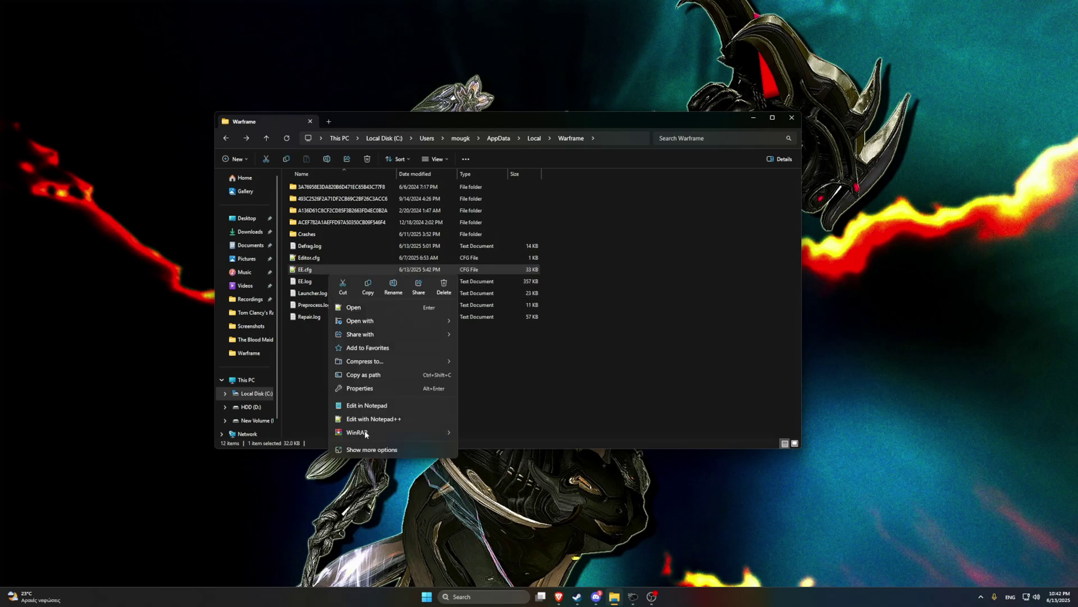
left_click(361, 446)
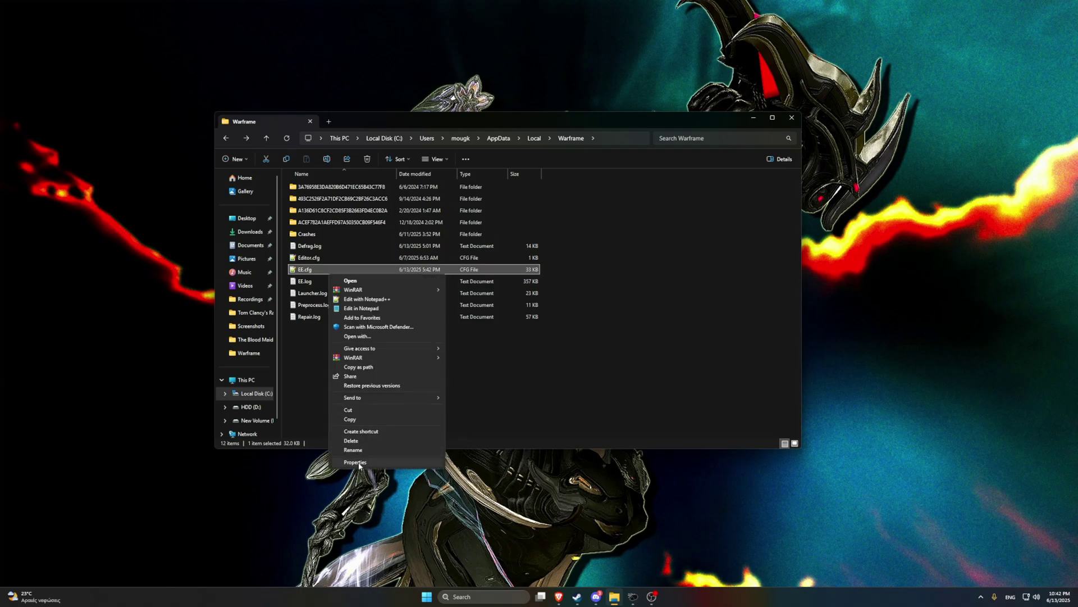
left_click(356, 462)
left_click_drag(400, 285, 472, 219)
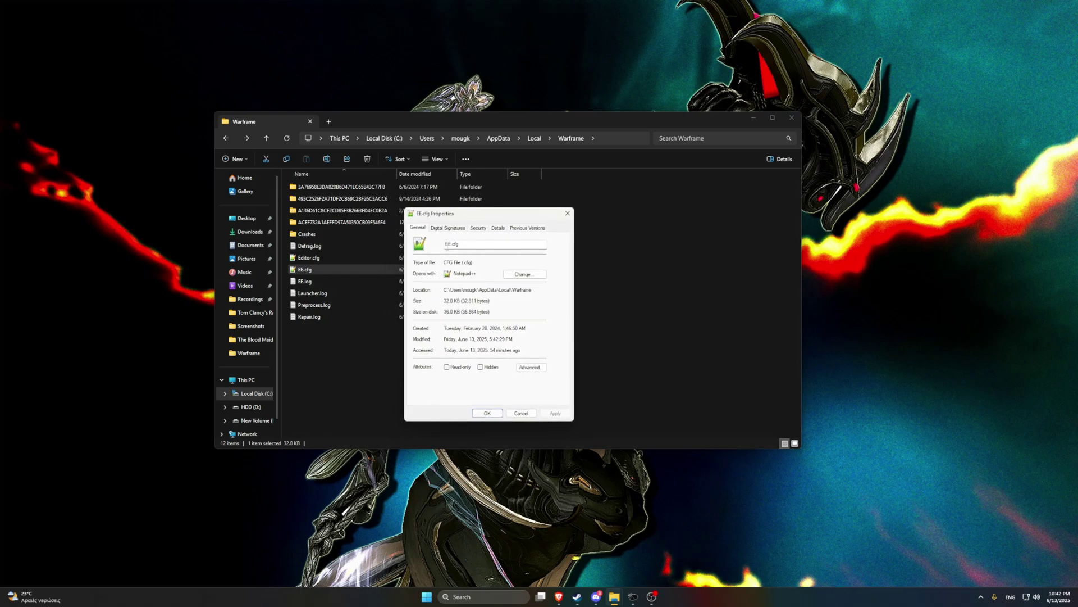
left_click(448, 367)
left_click(554, 414)
left_click(487, 413)
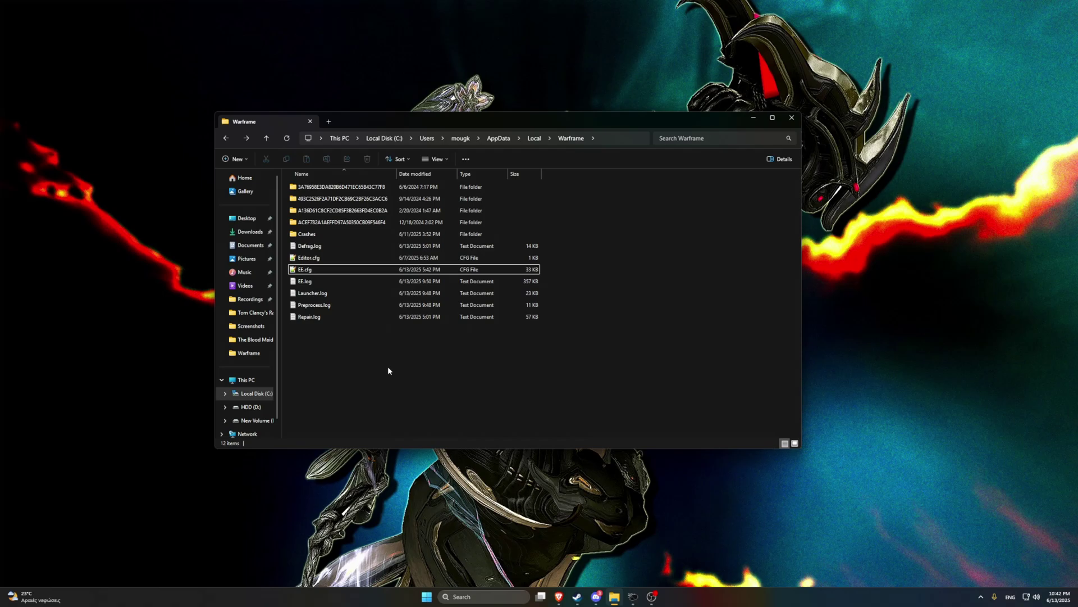
Step: Switch to Steam, launch Warframe from the library and start the game from its launcher
left_click(576, 597)
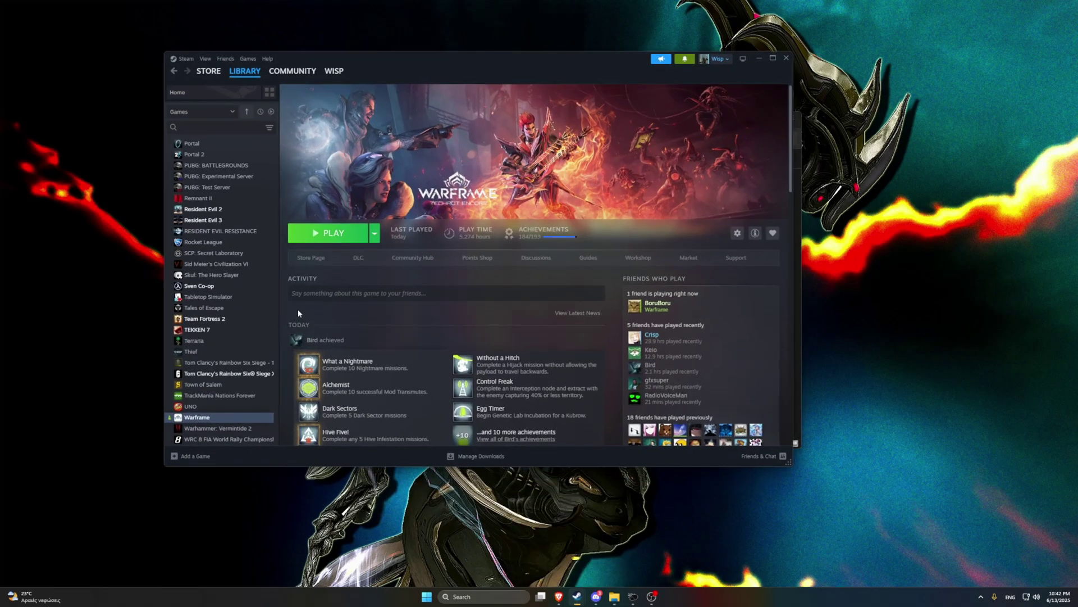
left_click(332, 234)
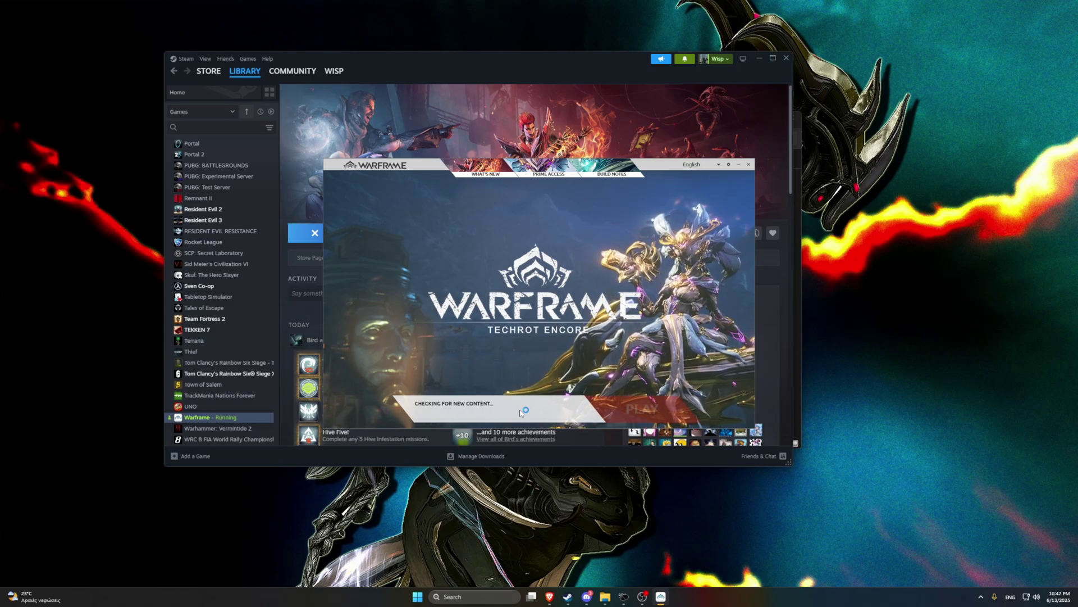
left_click(611, 407)
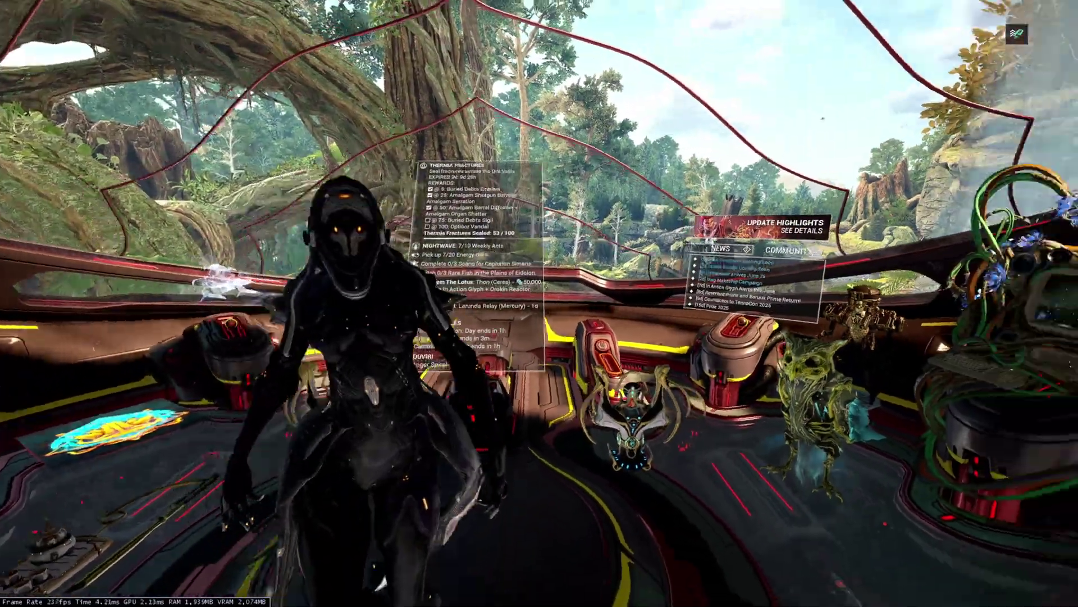
Step: Set Aim Sensitivity (Scoped) to 0 in the Keyboard/Mouse options, confirm the settings and return to the game
key("Escape")
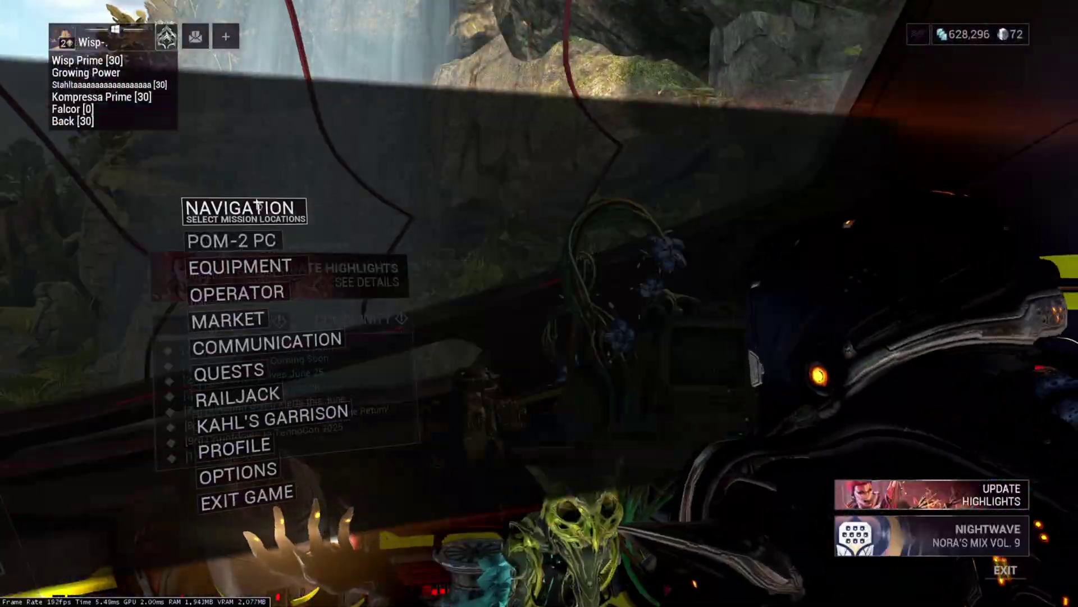
left_click(239, 476)
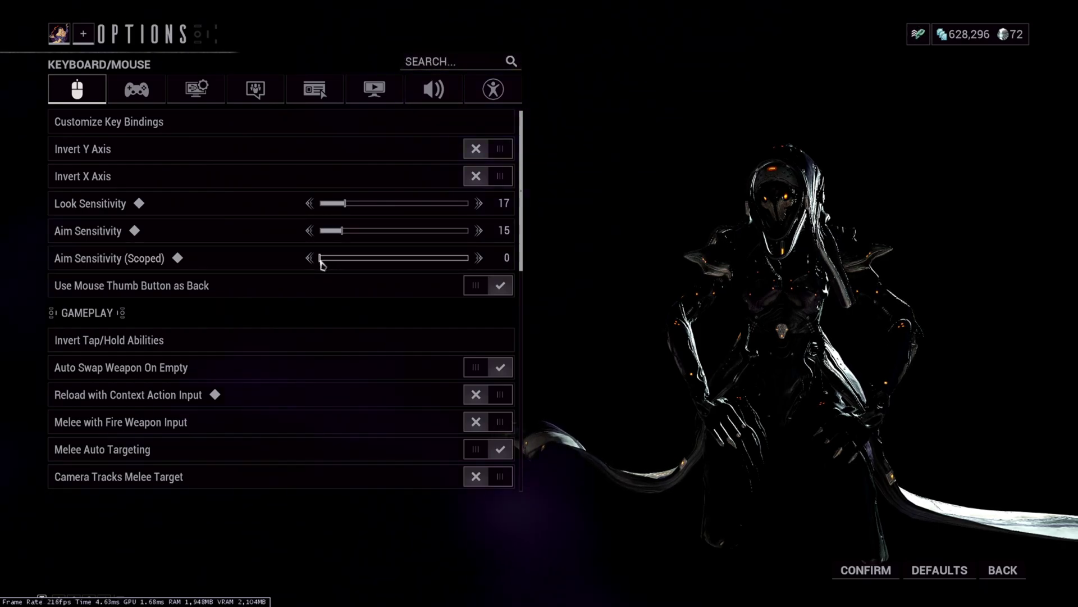
left_click_drag(323, 234, 321, 206)
left_click(866, 569)
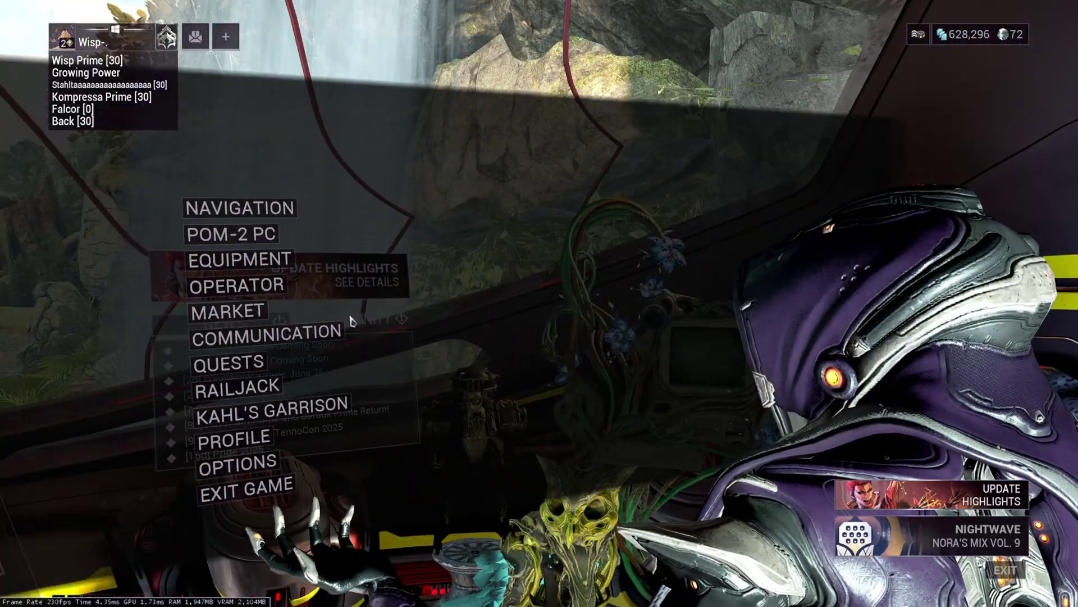
key("Escape")
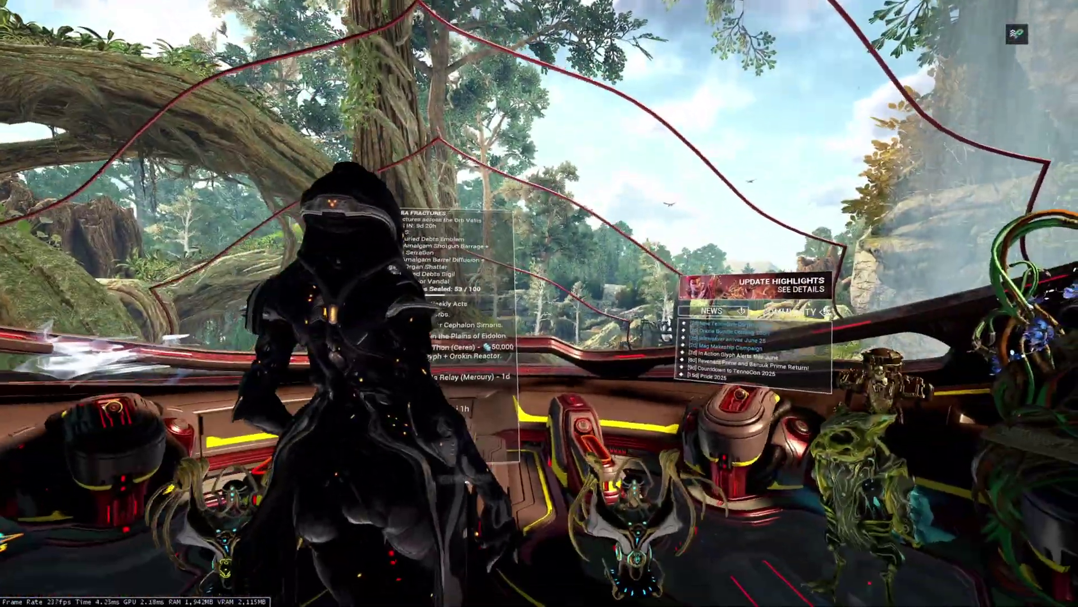
Step: Set Aim Sensitivity (Scoped) to 10 in the Keyboard/Mouse options and return to the game
key("Escape")
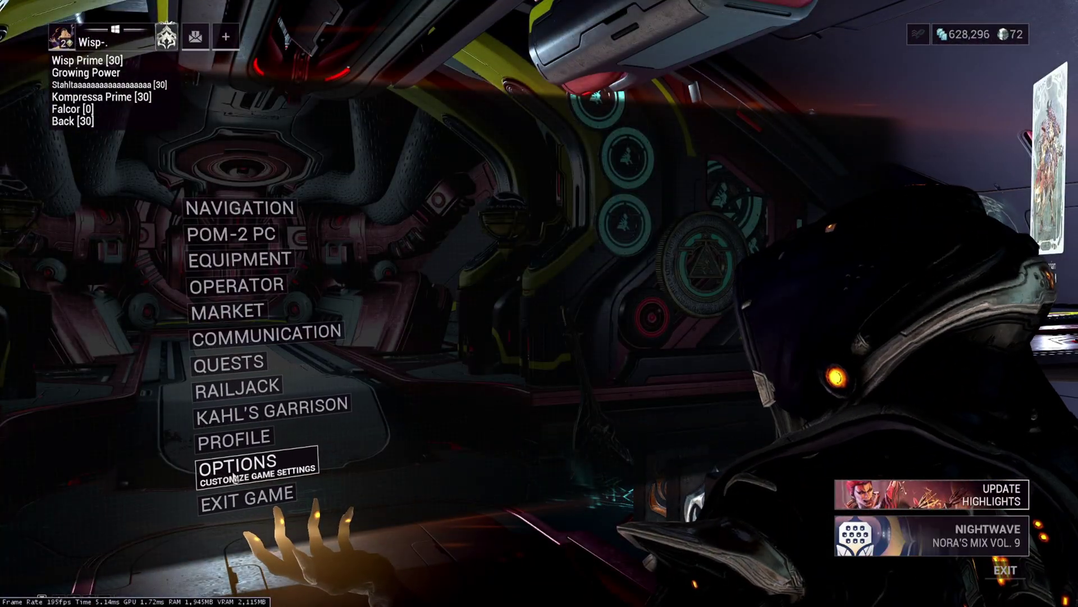
left_click(234, 477)
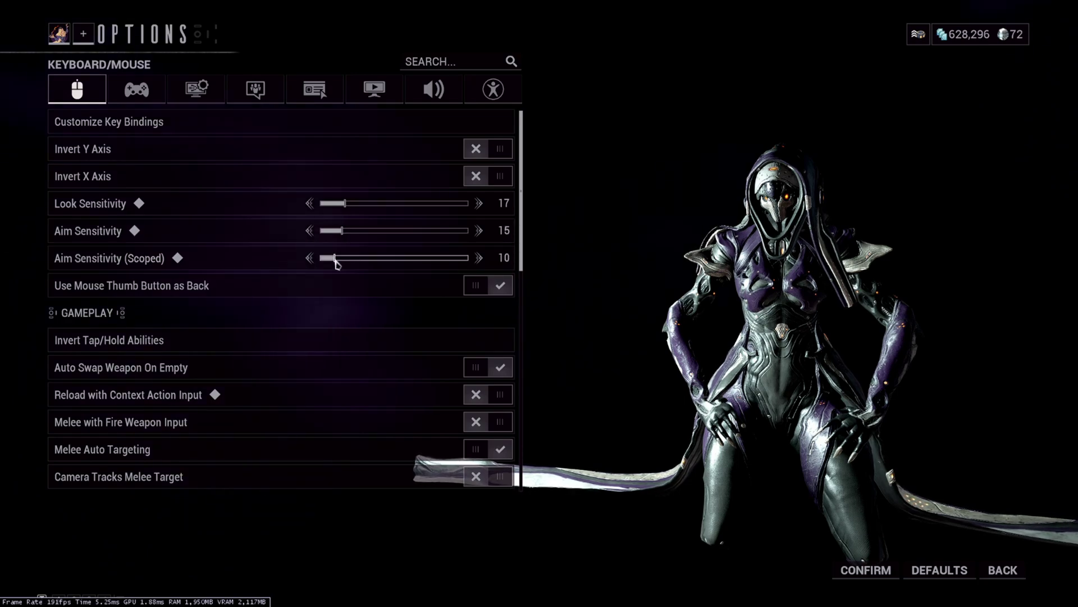
key("Escape")
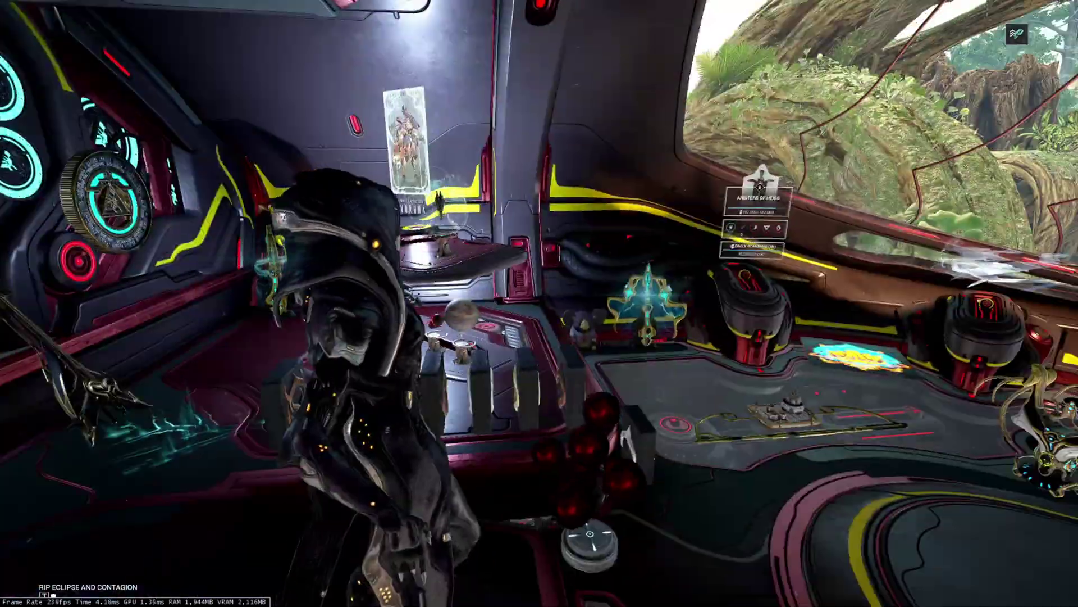
Step: Move the character around the ship's cockpit while turning the camera to test the look sensitivity
key("w")
key("s")
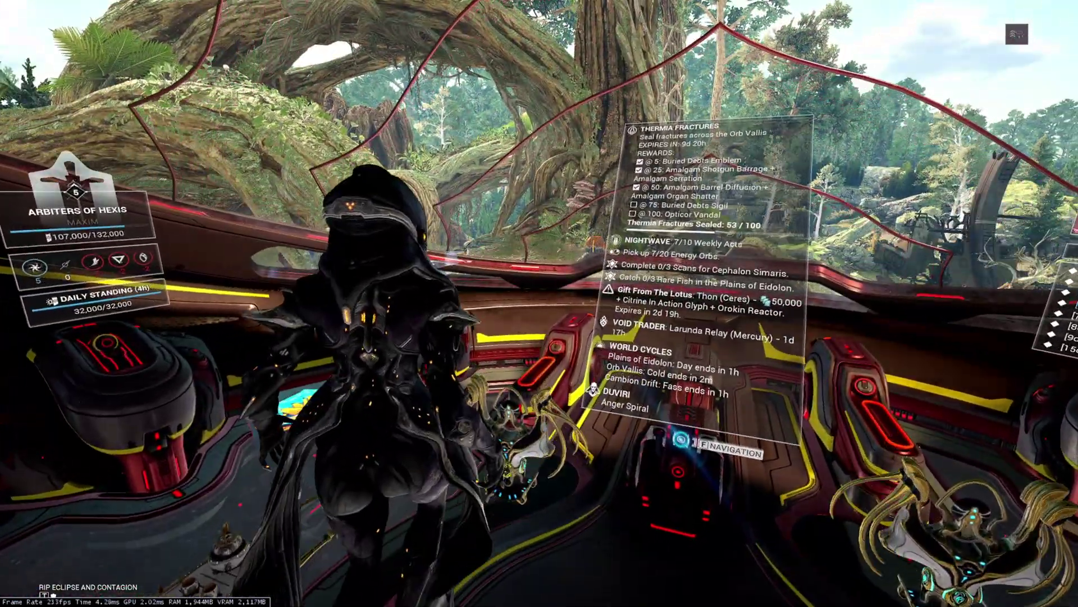
key("w")
key("a")
key("s")
key("s")
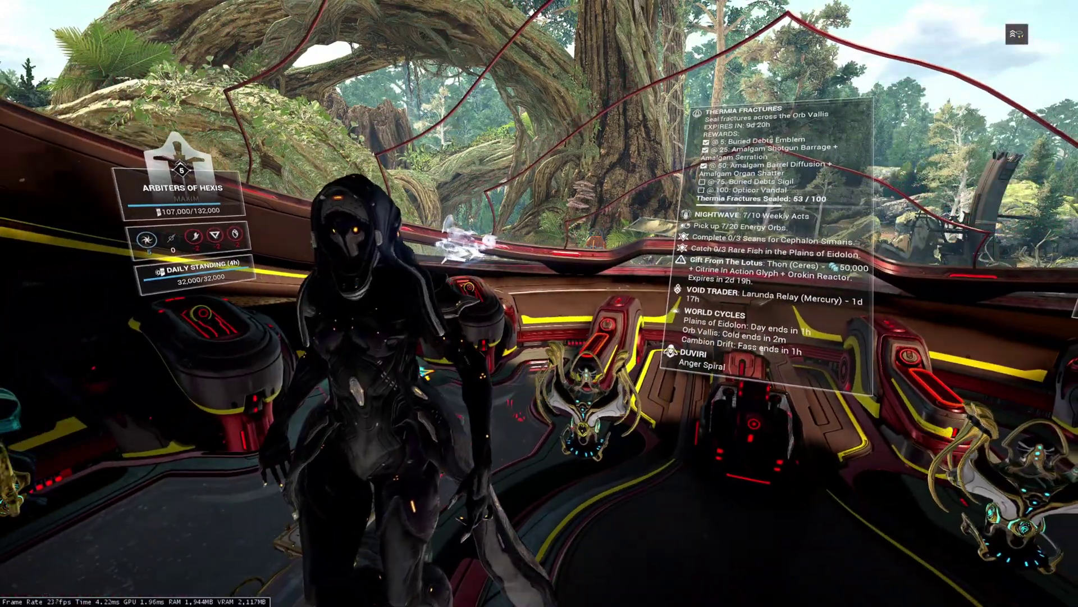
key("w")
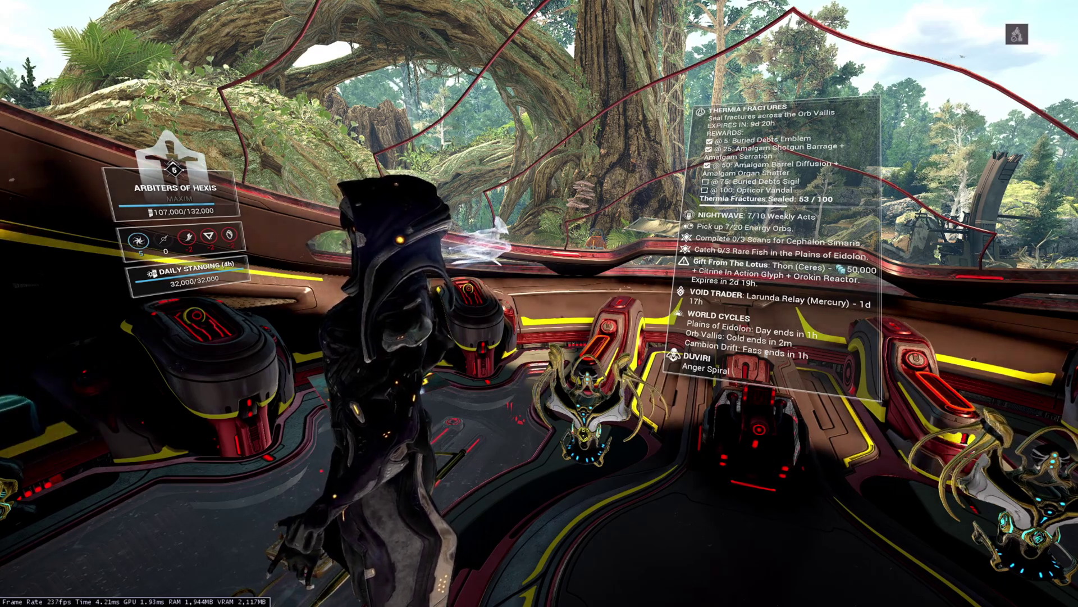
key("w")
key("s")
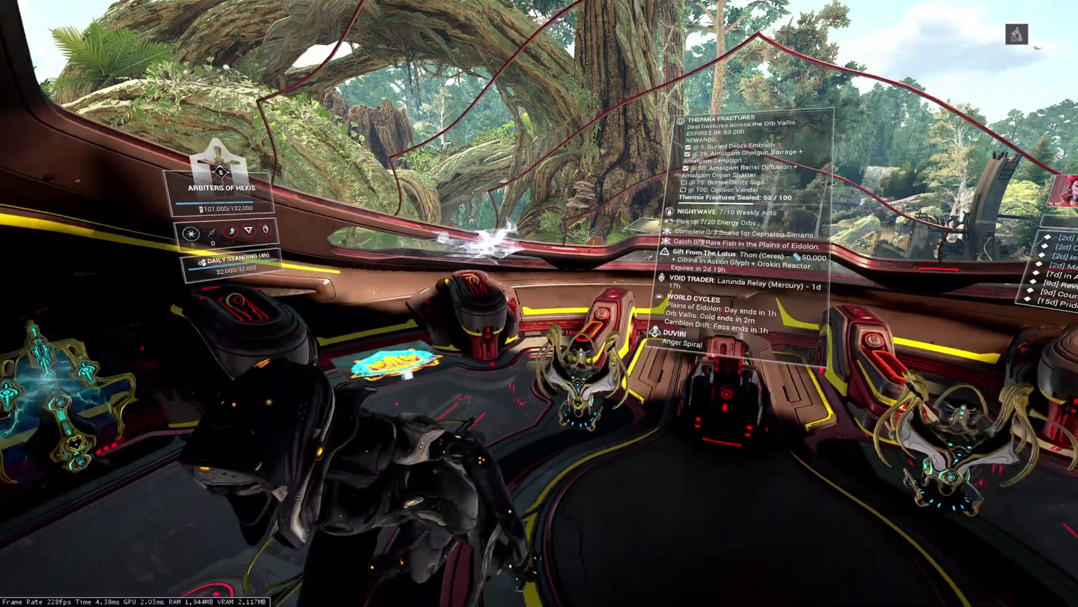
key("w")
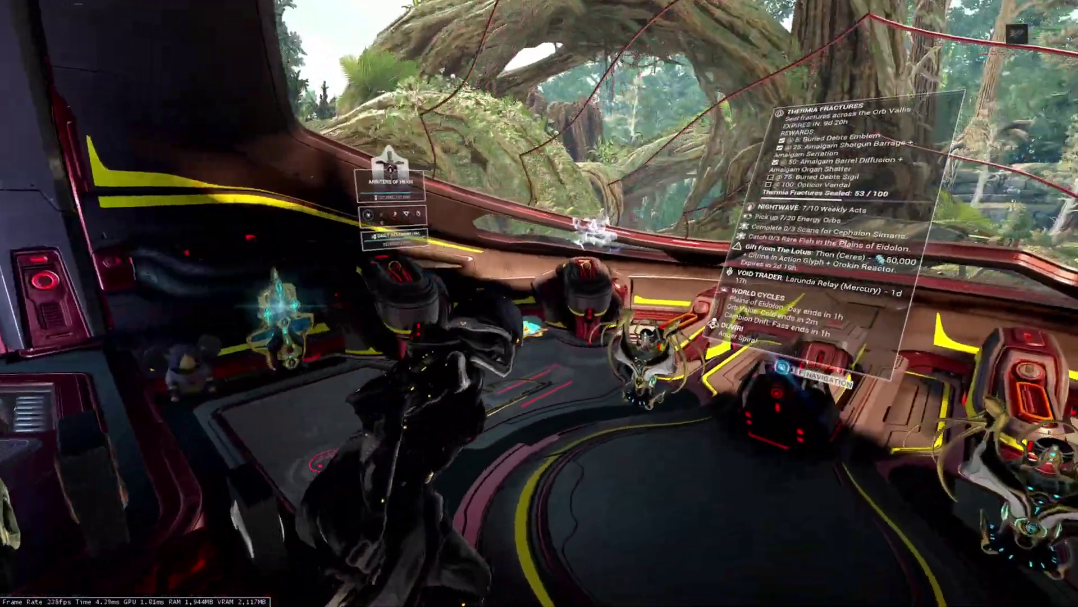
key("w")
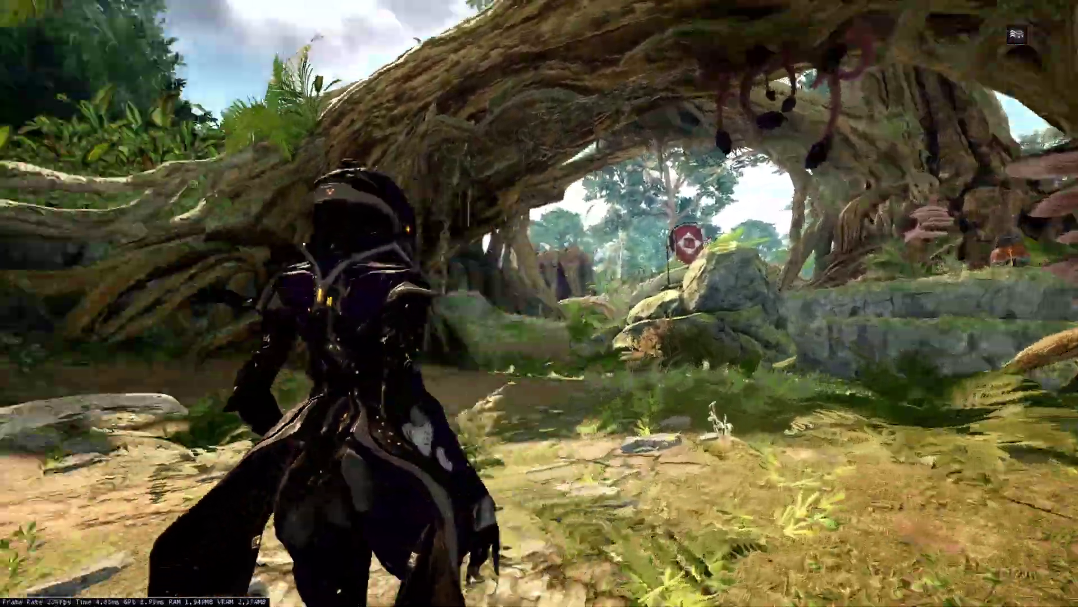
Step: Continue the sensitivity test by running through the outdoor area and the ship's lower deck while turning the camera
key("w")
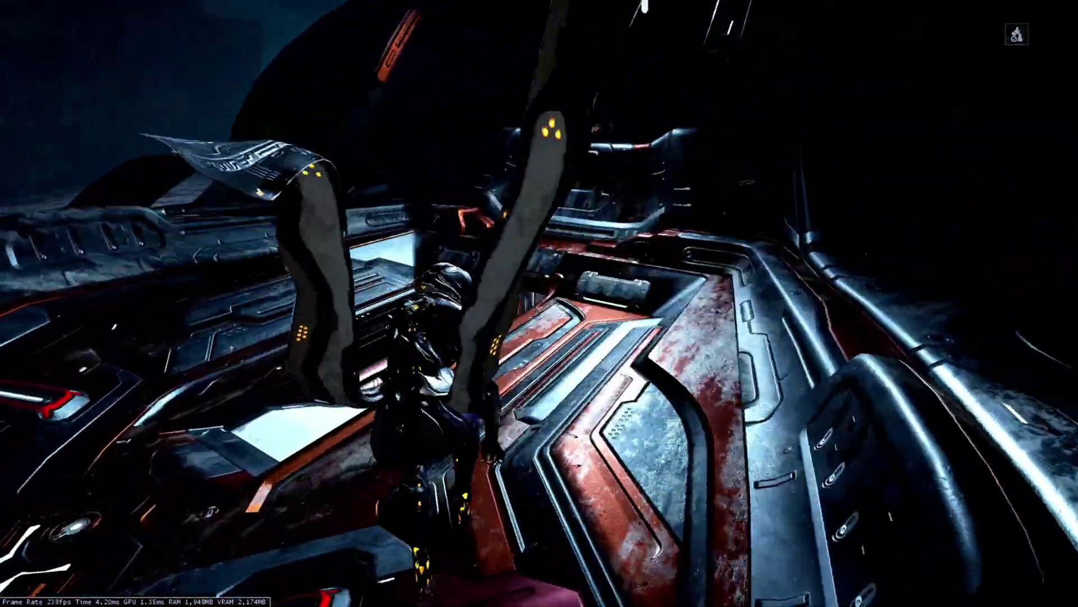
key("w")
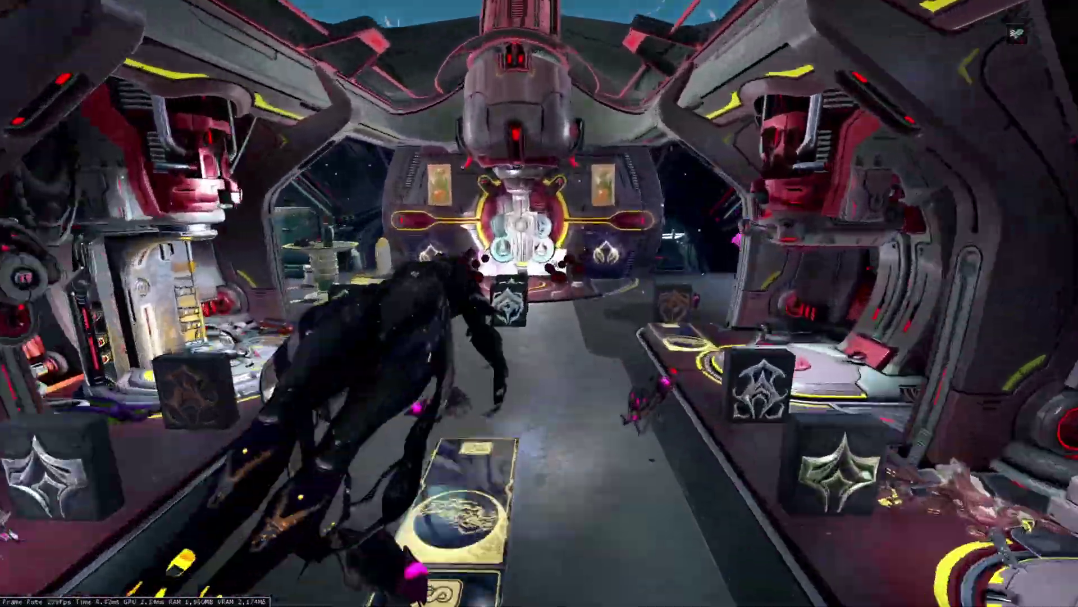
key("w")
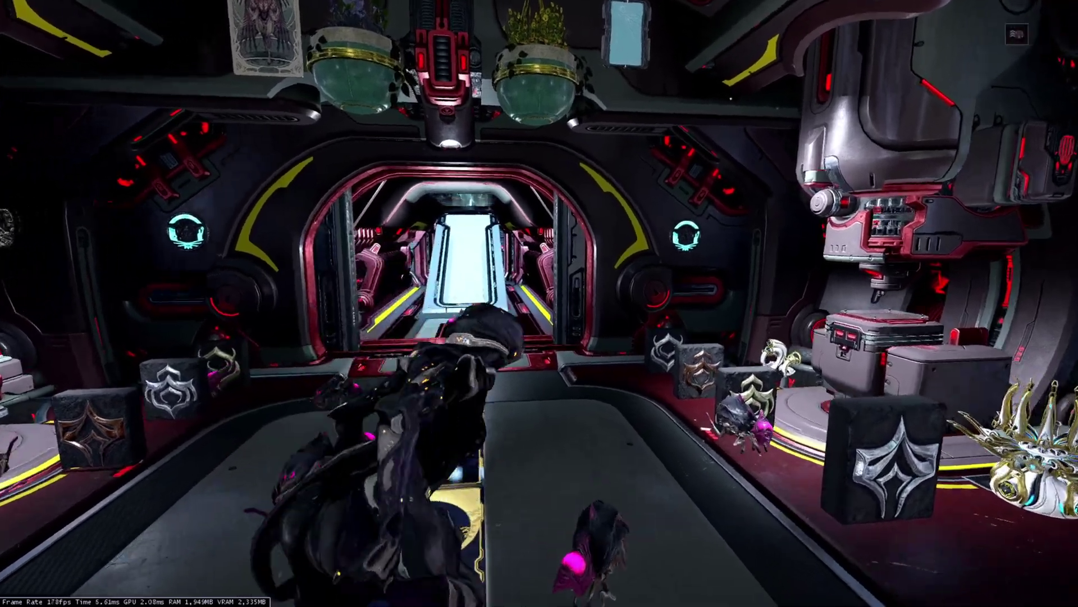
key("s")
key("w")
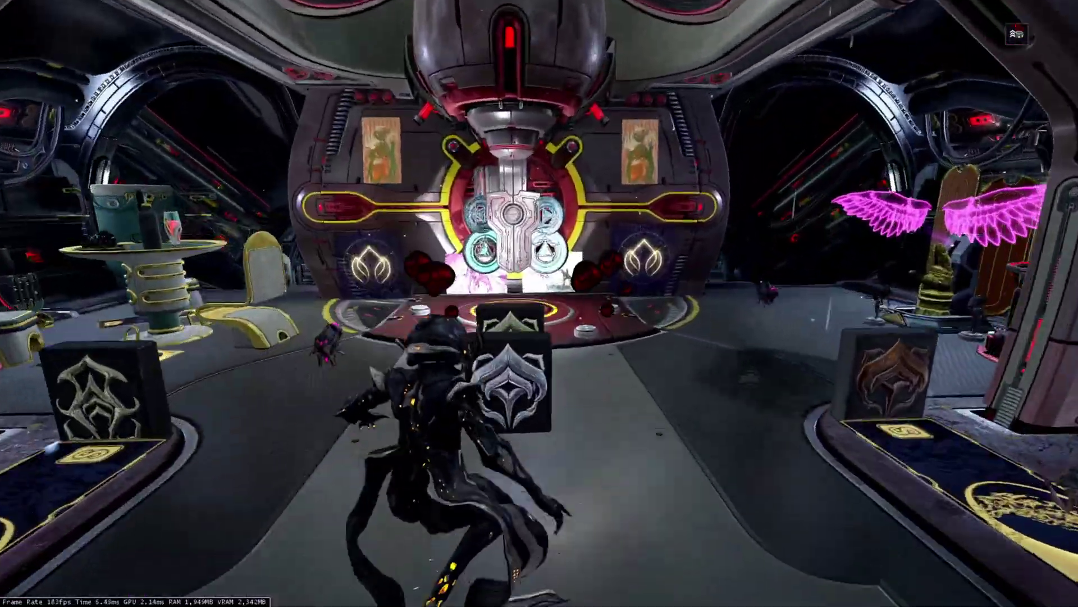
key("s")
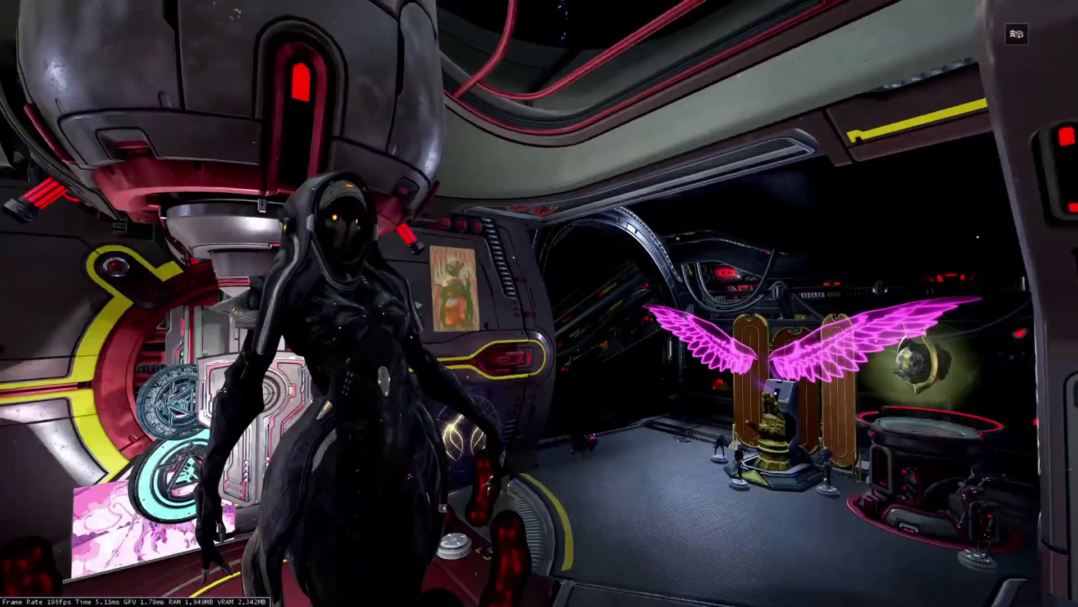